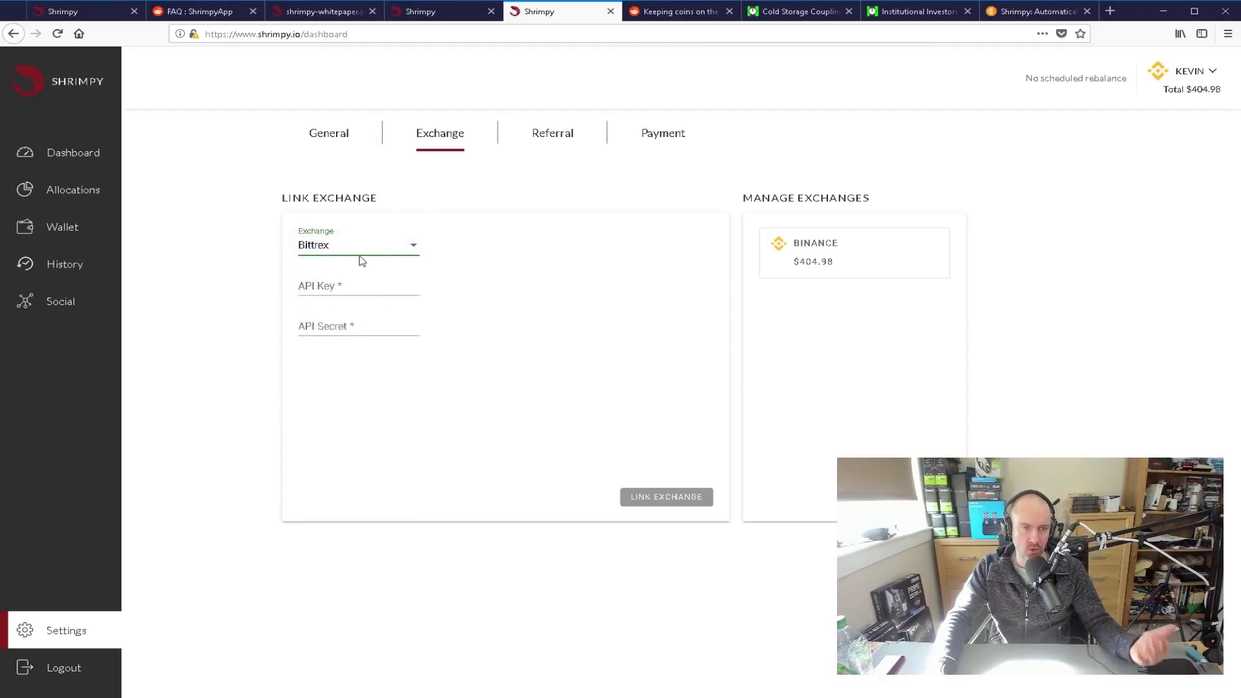
# Examine the exchange linking form, including its API key and API secret fields and the list of supported exchanges
pyautogui.click(378, 287)
pyautogui.click(375, 324)
pyautogui.click(370, 299)
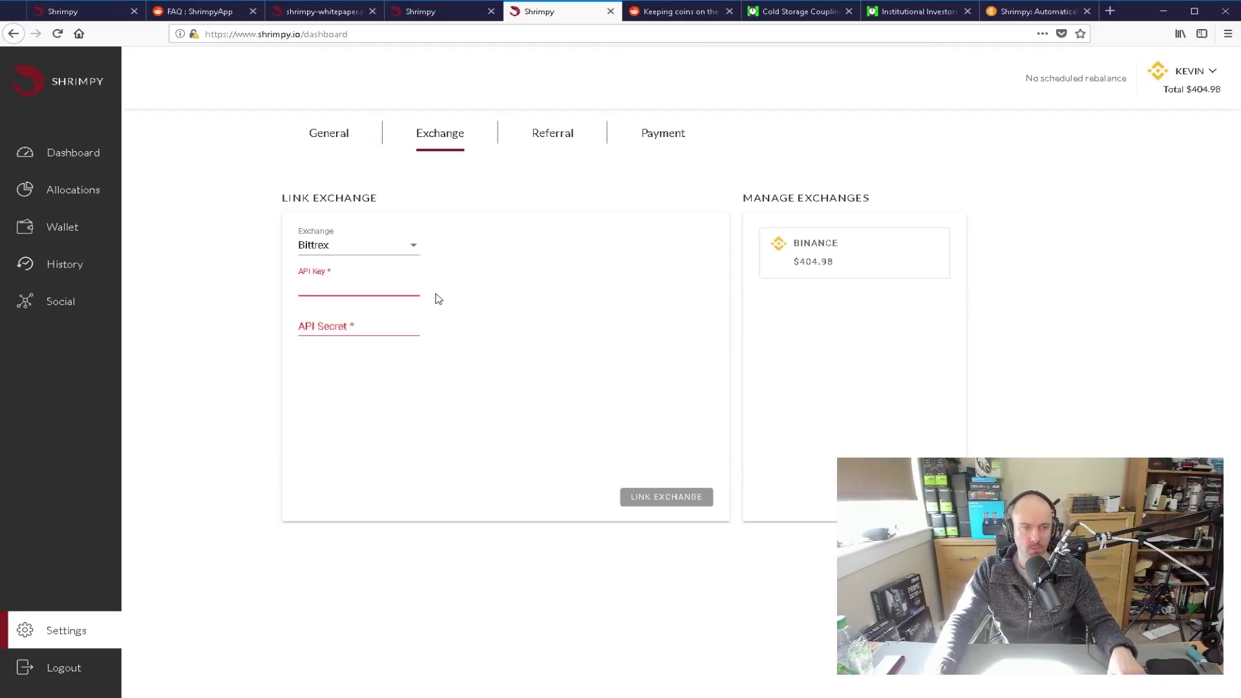
pyautogui.click(341, 249)
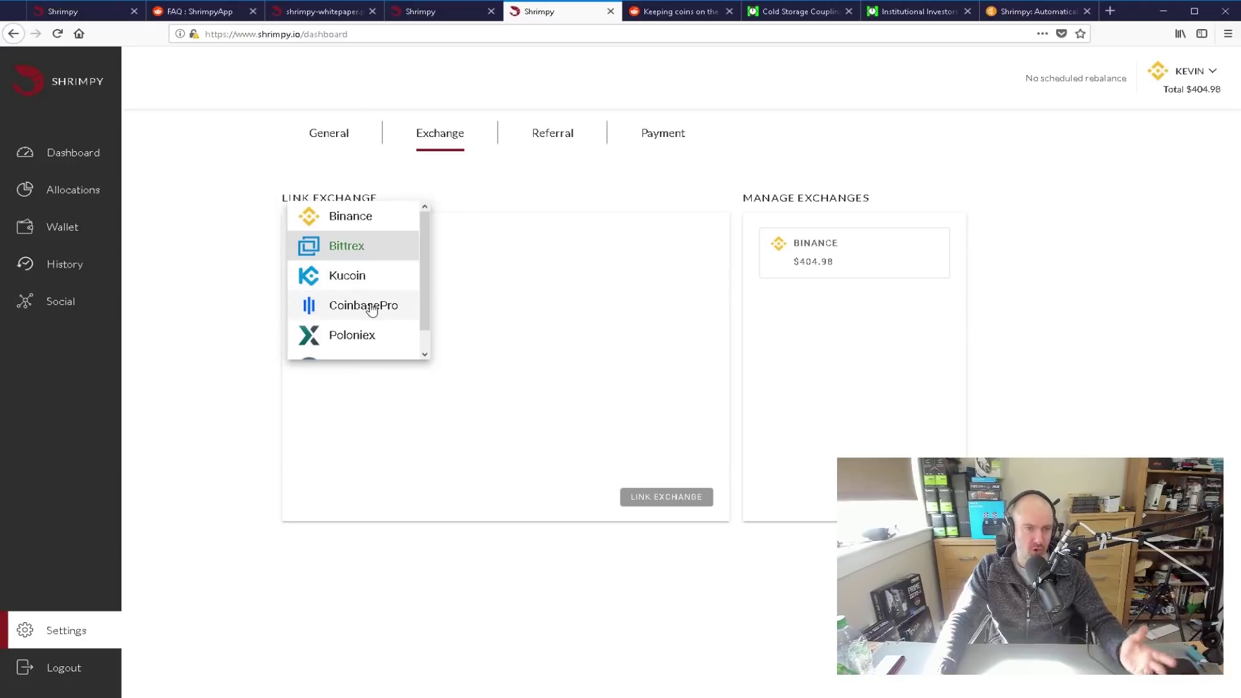
pyautogui.click(551, 288)
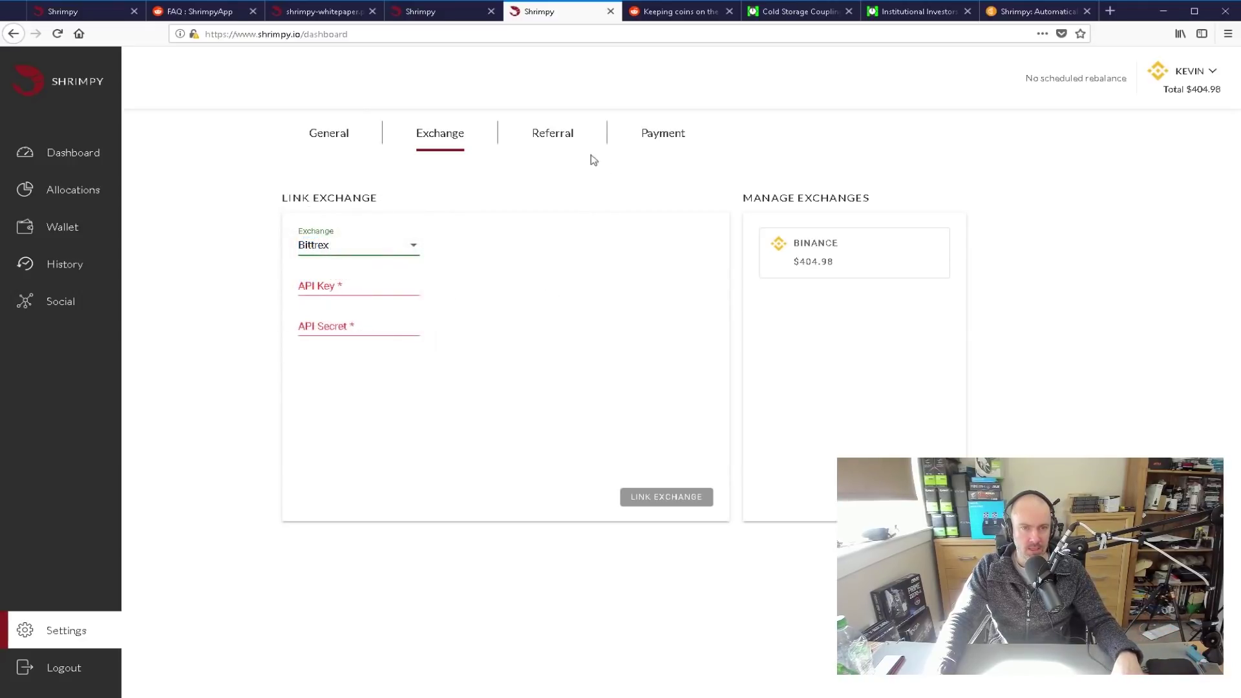
# Review the account's referral program and its payment settings
pyautogui.click(561, 134)
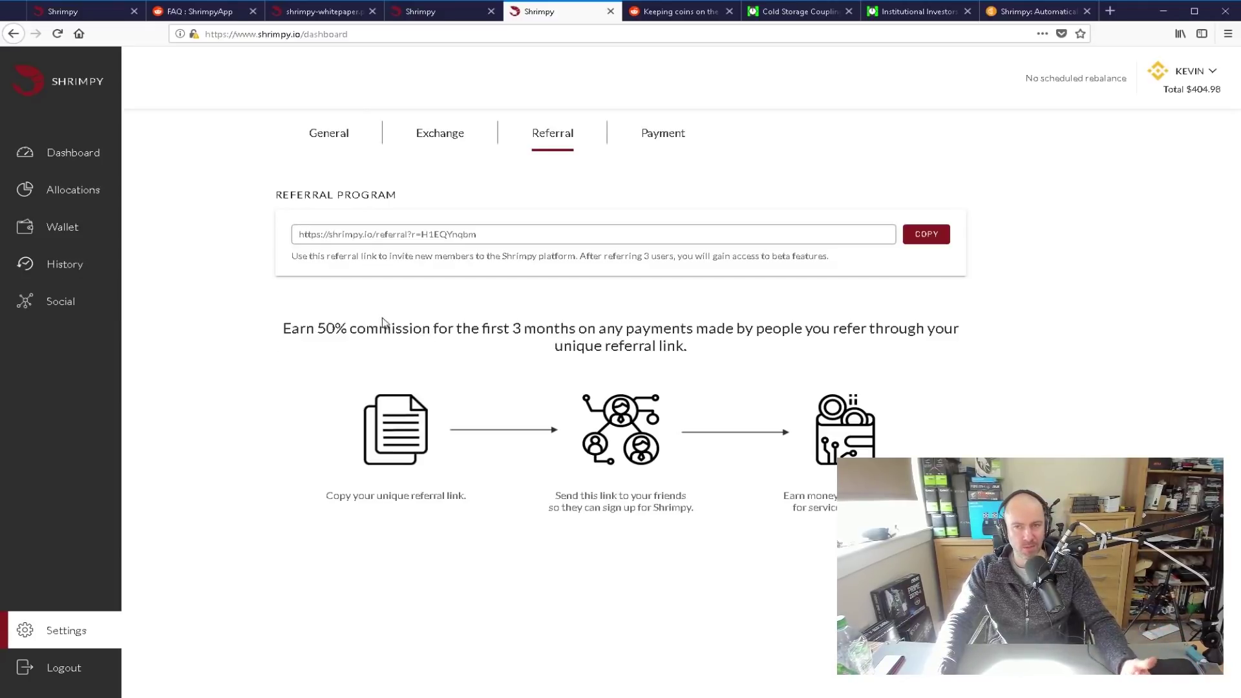
pyautogui.click(652, 139)
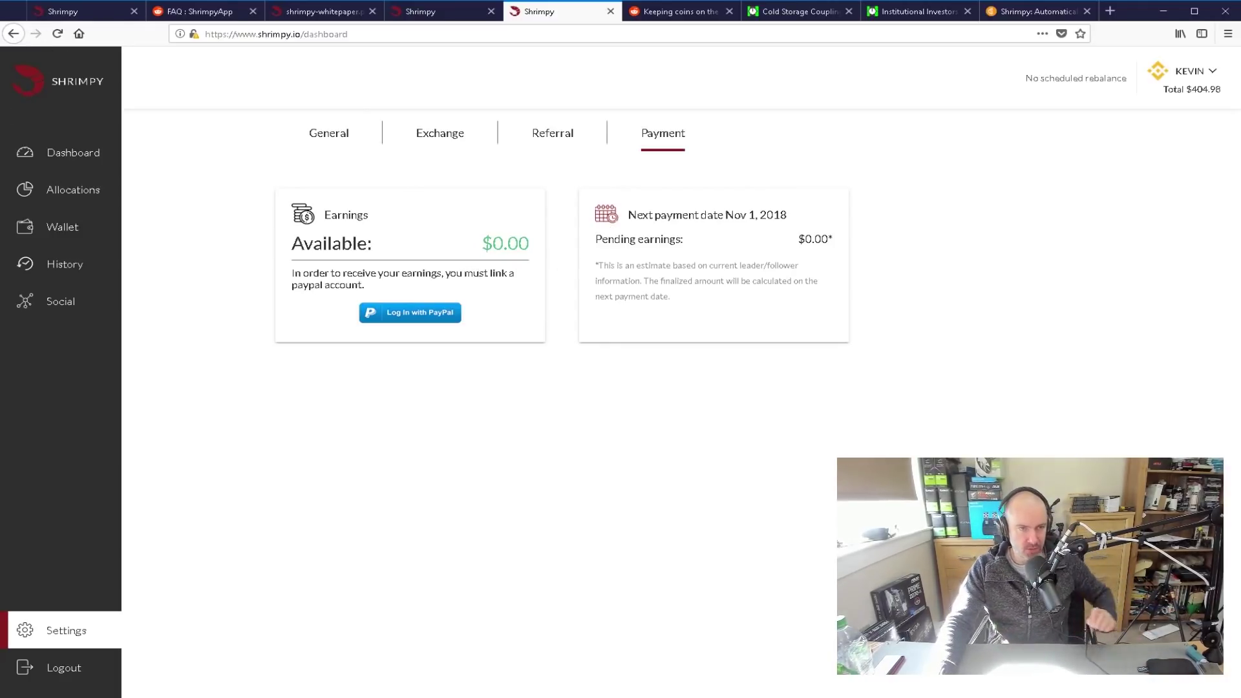
# Open the account's dashboard and compare it with the guest demo dashboard
pyautogui.click(71, 159)
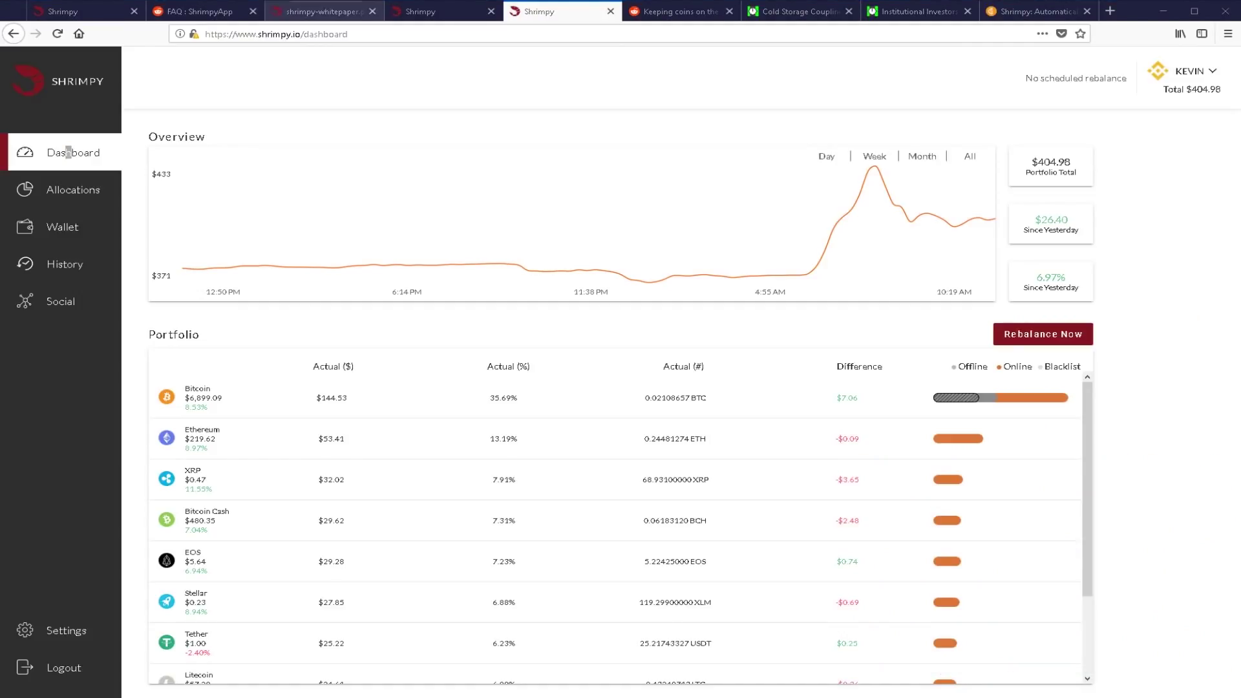
pyautogui.click(406, 13)
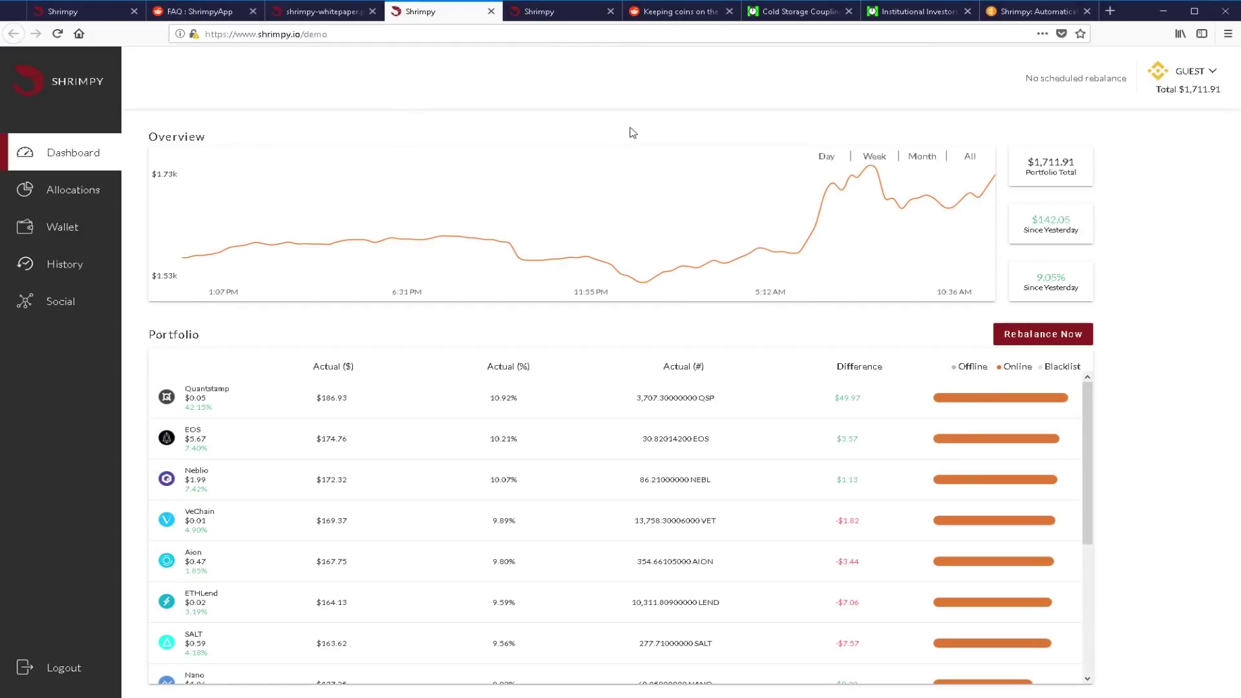
pyautogui.click(568, 13)
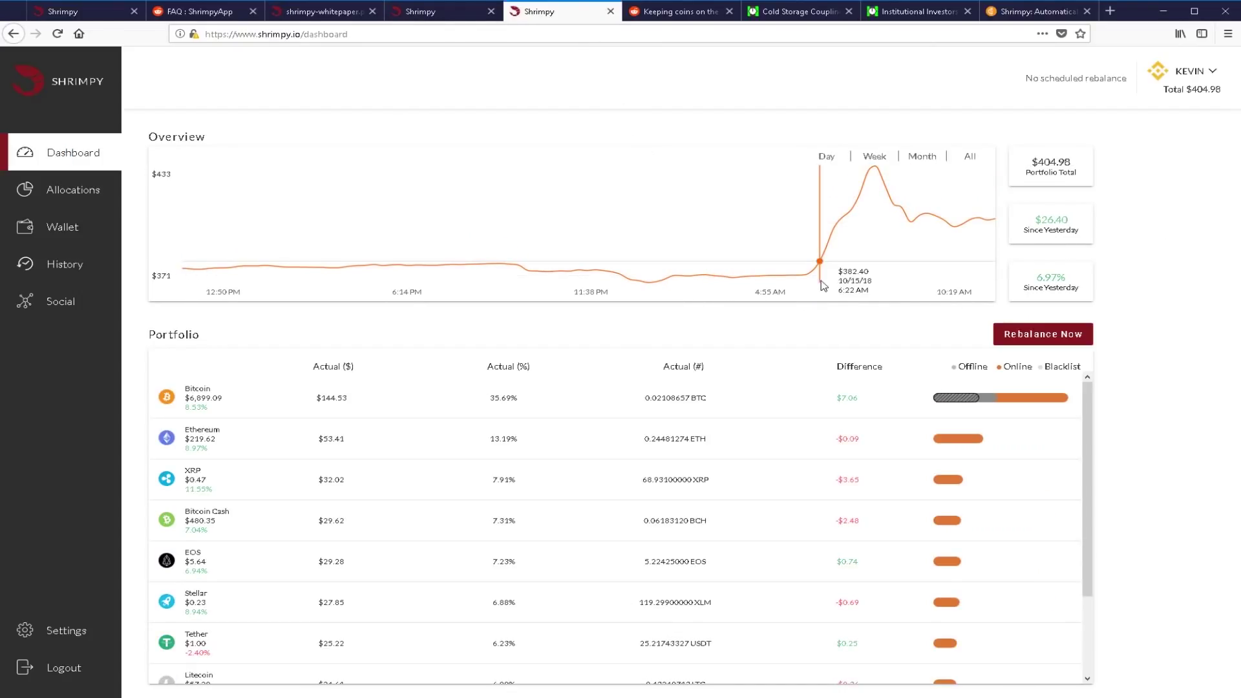
# Highlight the portfolio total and the dollar and percentage changes since yesterday in the dashboard overview
pyautogui.moveTo(1078, 174); pyautogui.dragTo(1032, 168)
pyautogui.click(1129, 210)
pyautogui.moveTo(1074, 226); pyautogui.dragTo(1043, 219)
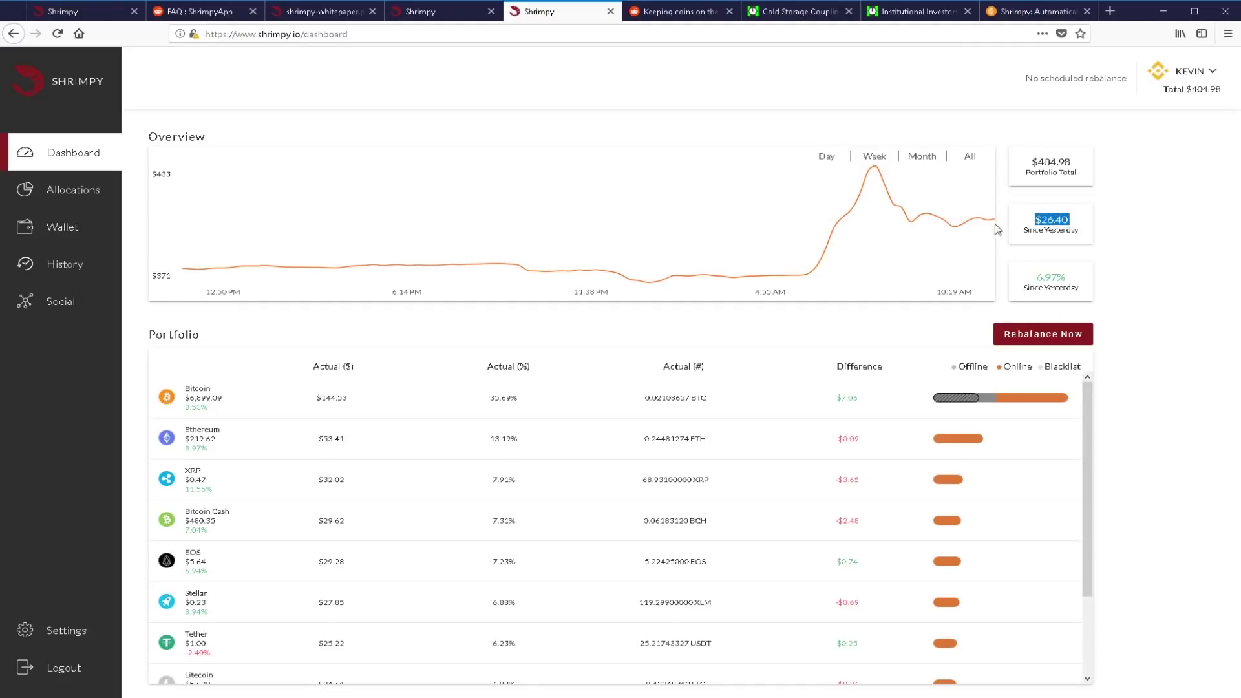
pyautogui.moveTo(1072, 279); pyautogui.dragTo(1036, 278)
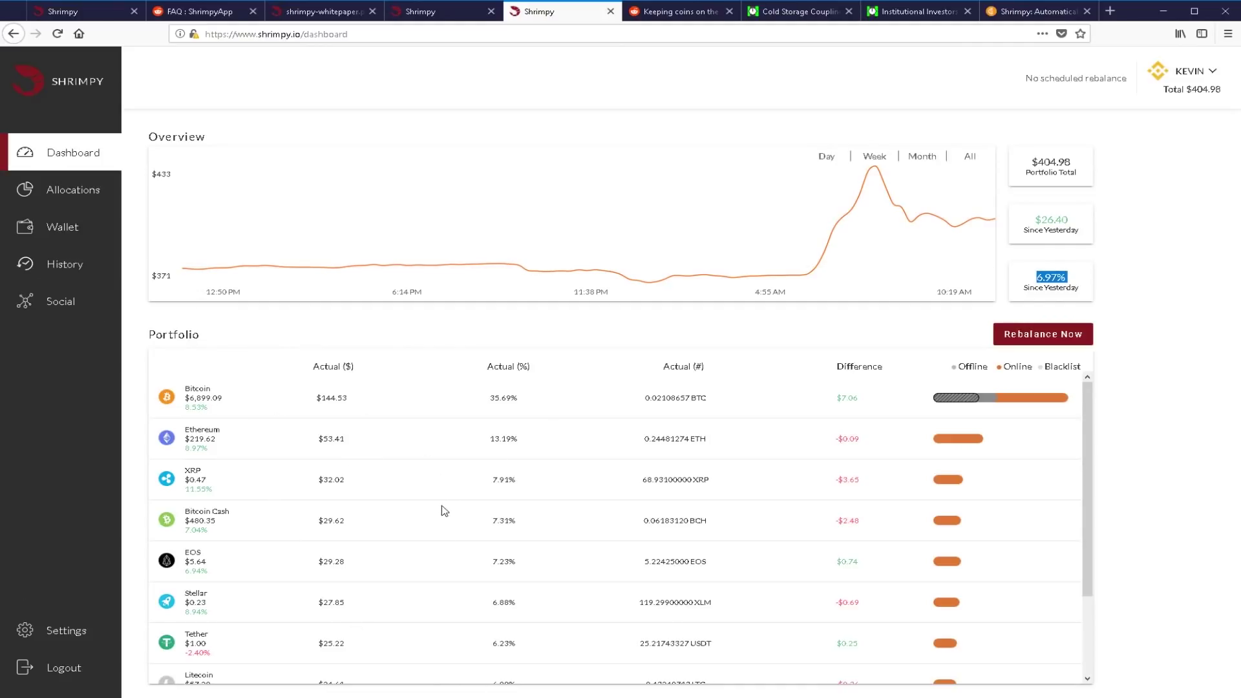
# Look through the whole list of coins in the portfolio and highlight Bitcoin's actual dollar value
pyautogui.scroll(-1, 442, 510)
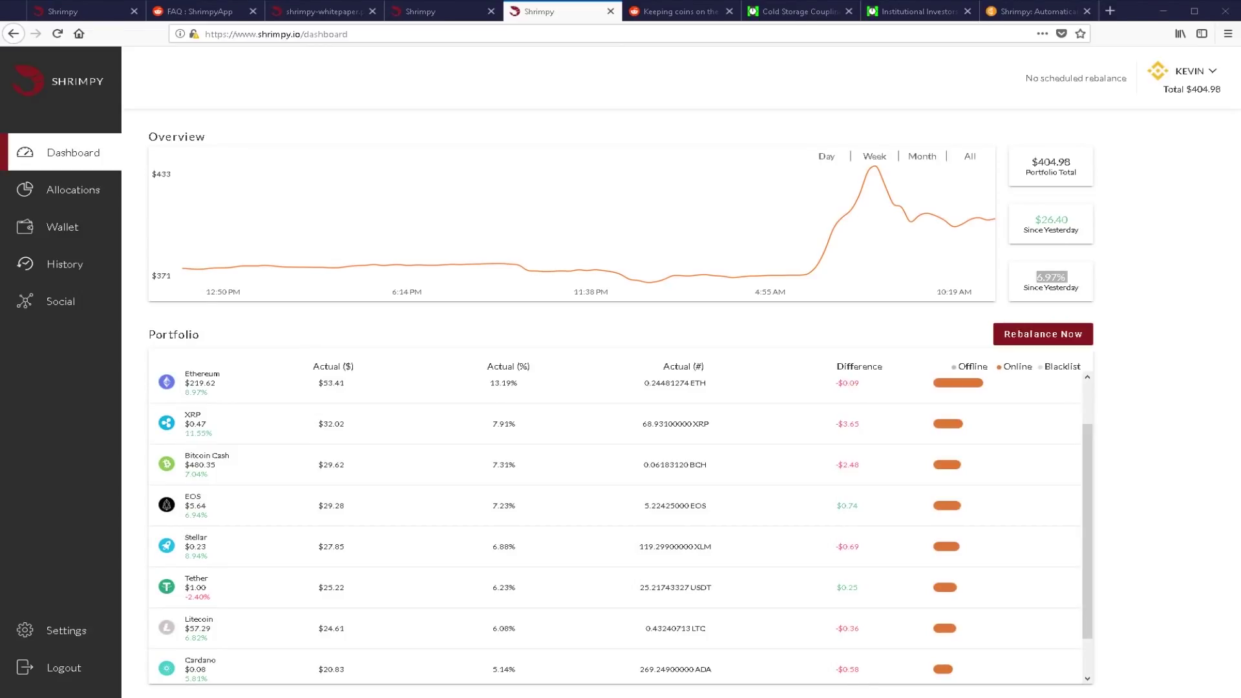
pyautogui.scroll(1, 624, 528)
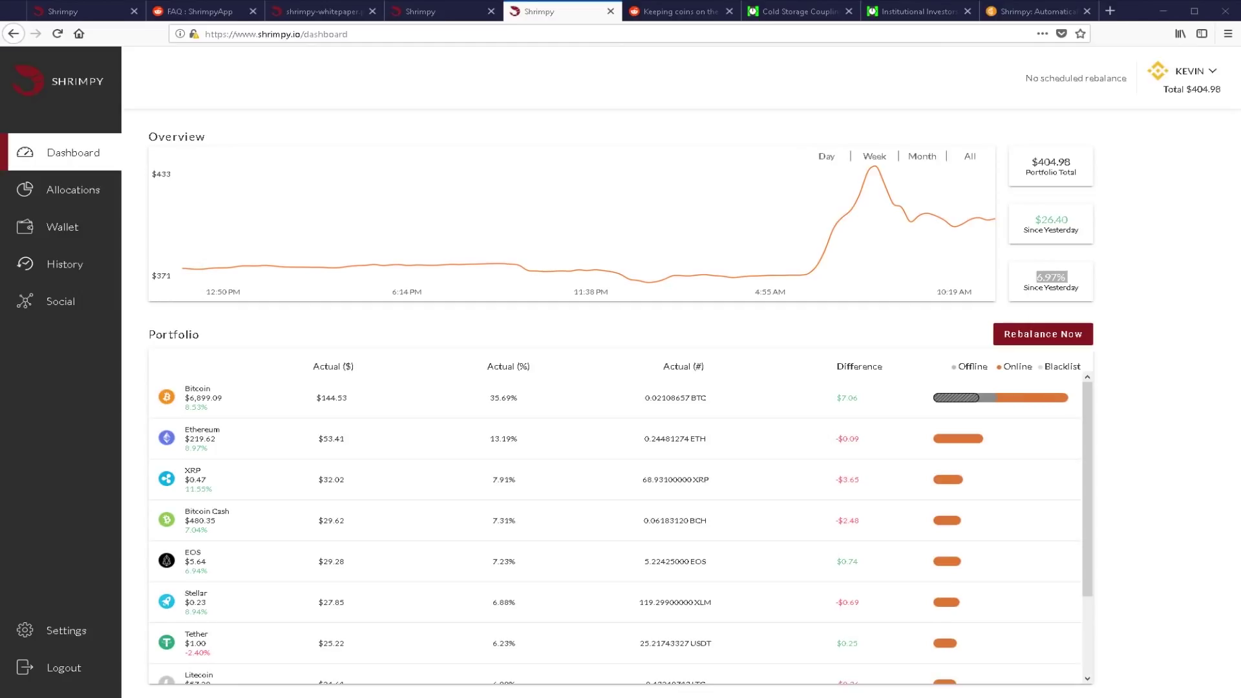
pyautogui.scroll(-3, 624, 528)
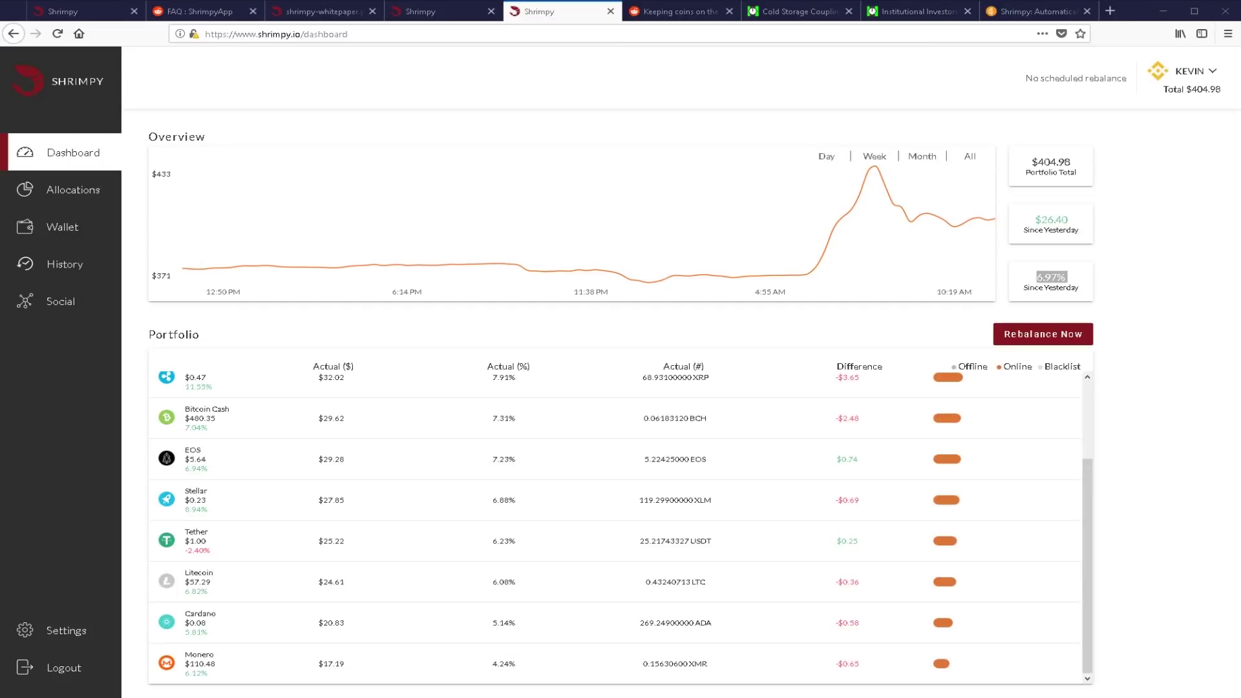
pyautogui.scroll(3, 624, 527)
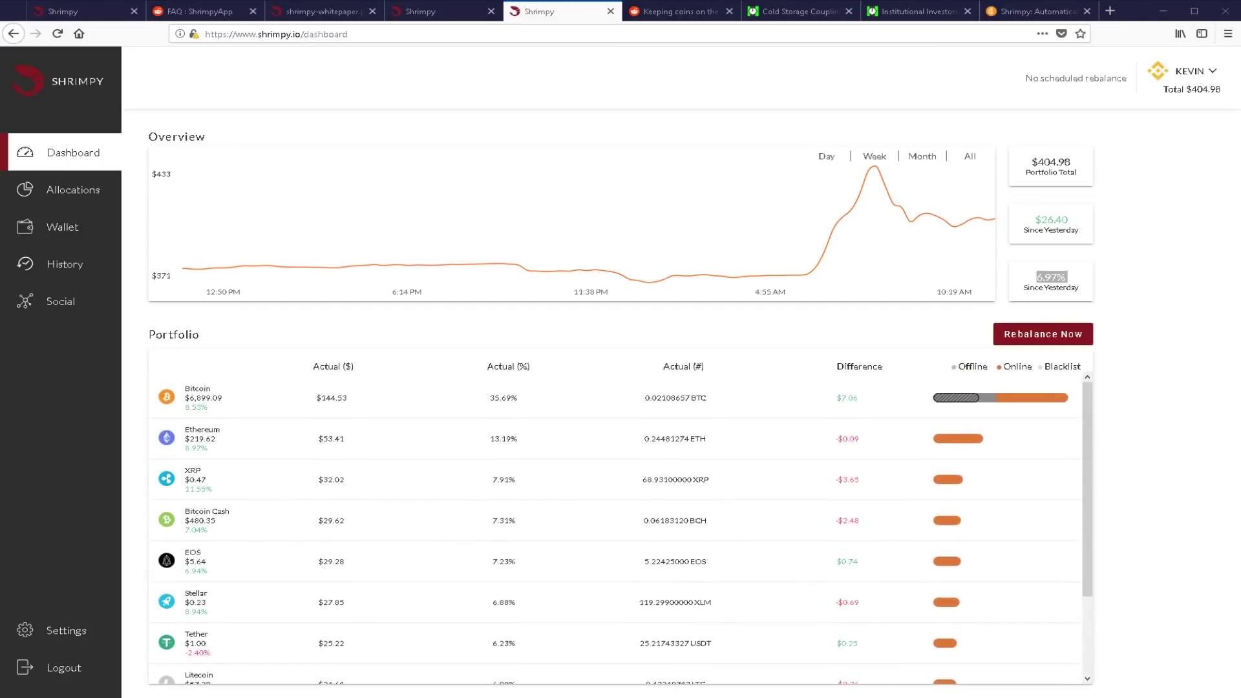
pyautogui.moveTo(349, 395); pyautogui.dragTo(309, 407)
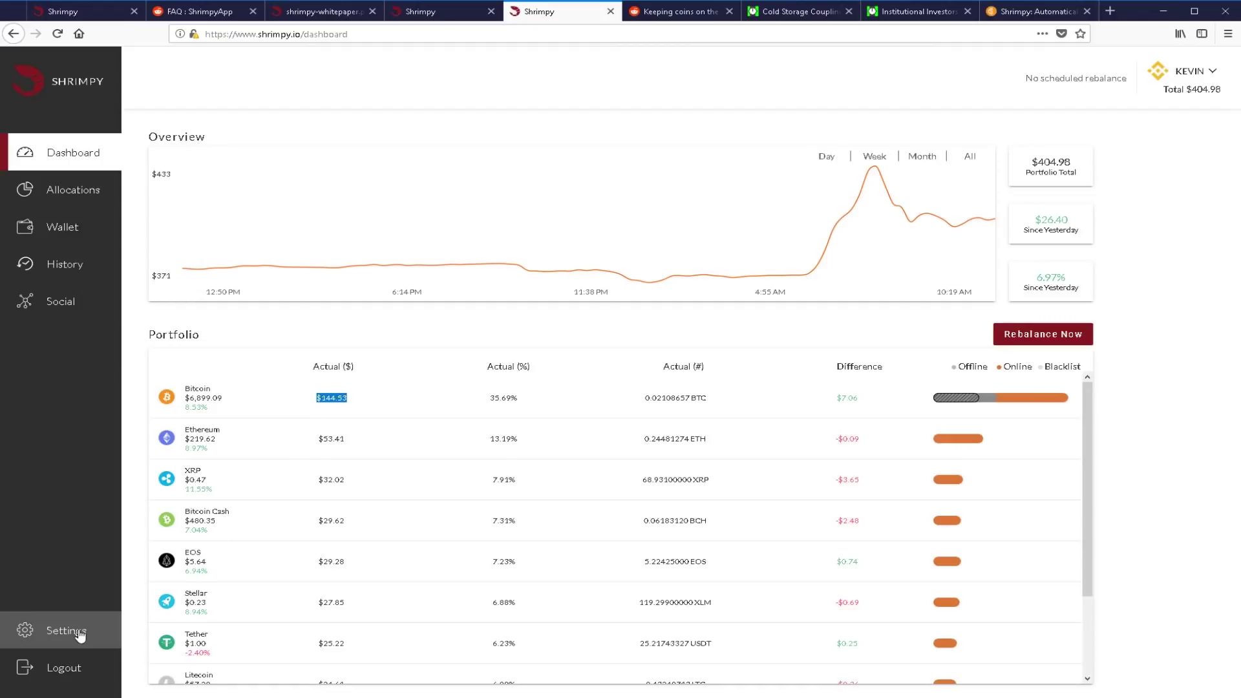
pyautogui.click(550, 409)
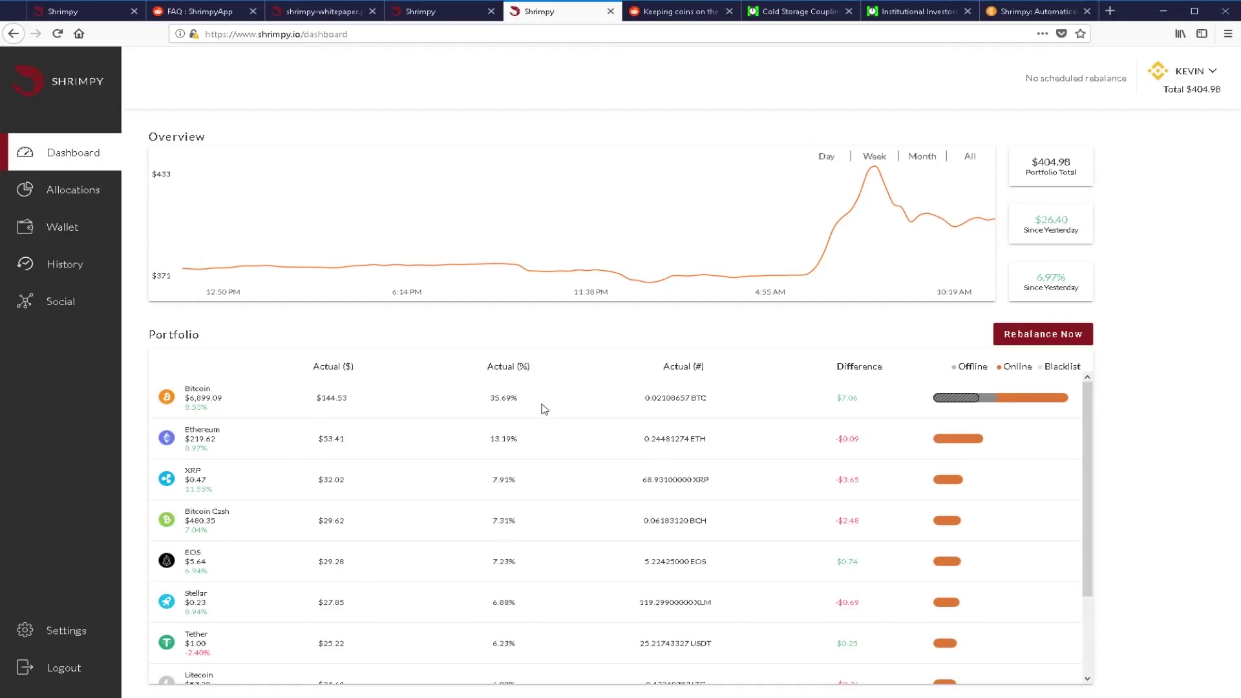
# Highlight the actual percentages and coin amounts of Bitcoin and Ethereum in the portfolio
pyautogui.moveTo(539, 404); pyautogui.dragTo(496, 393)
pyautogui.moveTo(529, 438); pyautogui.dragTo(498, 436)
pyautogui.moveTo(713, 446); pyautogui.dragTo(639, 440)
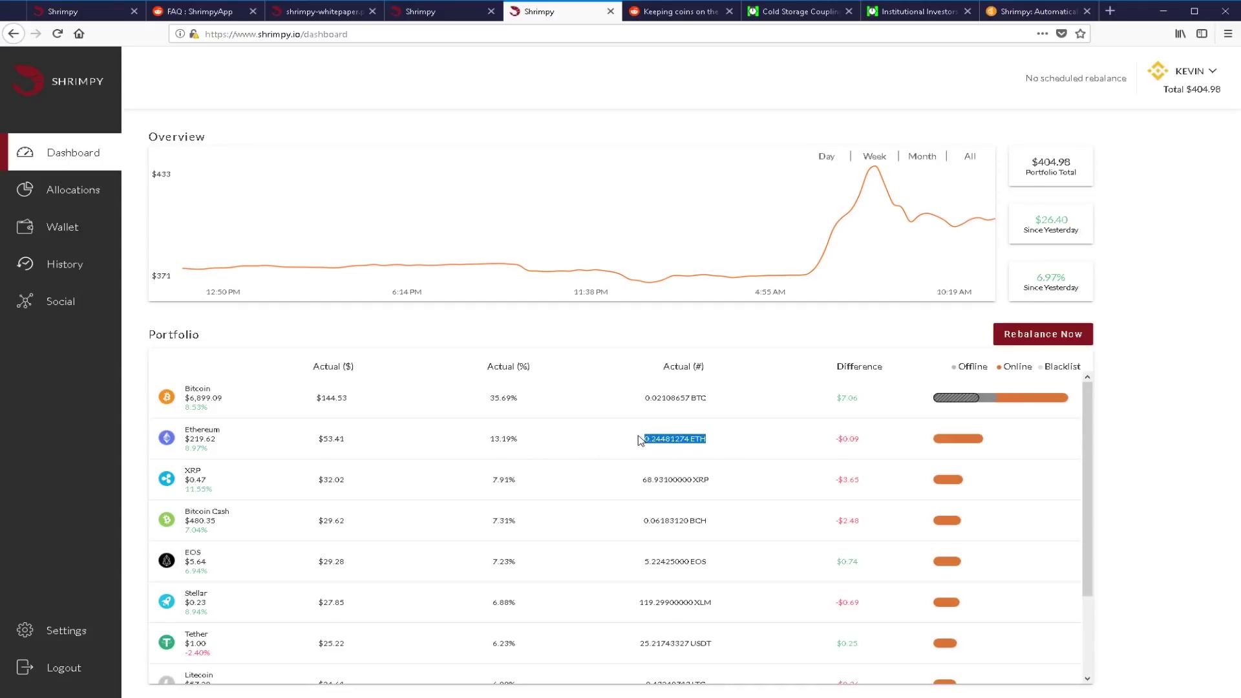
pyautogui.moveTo(728, 400); pyautogui.dragTo(645, 405)
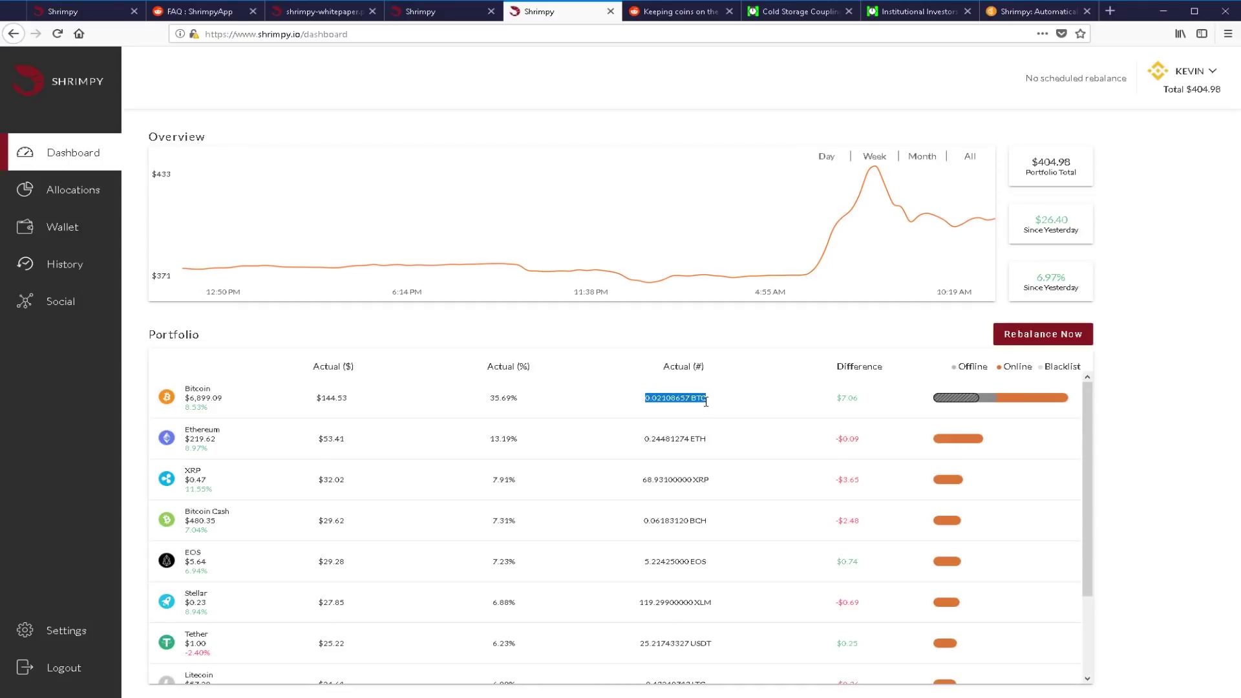
pyautogui.moveTo(711, 445); pyautogui.dragTo(641, 448)
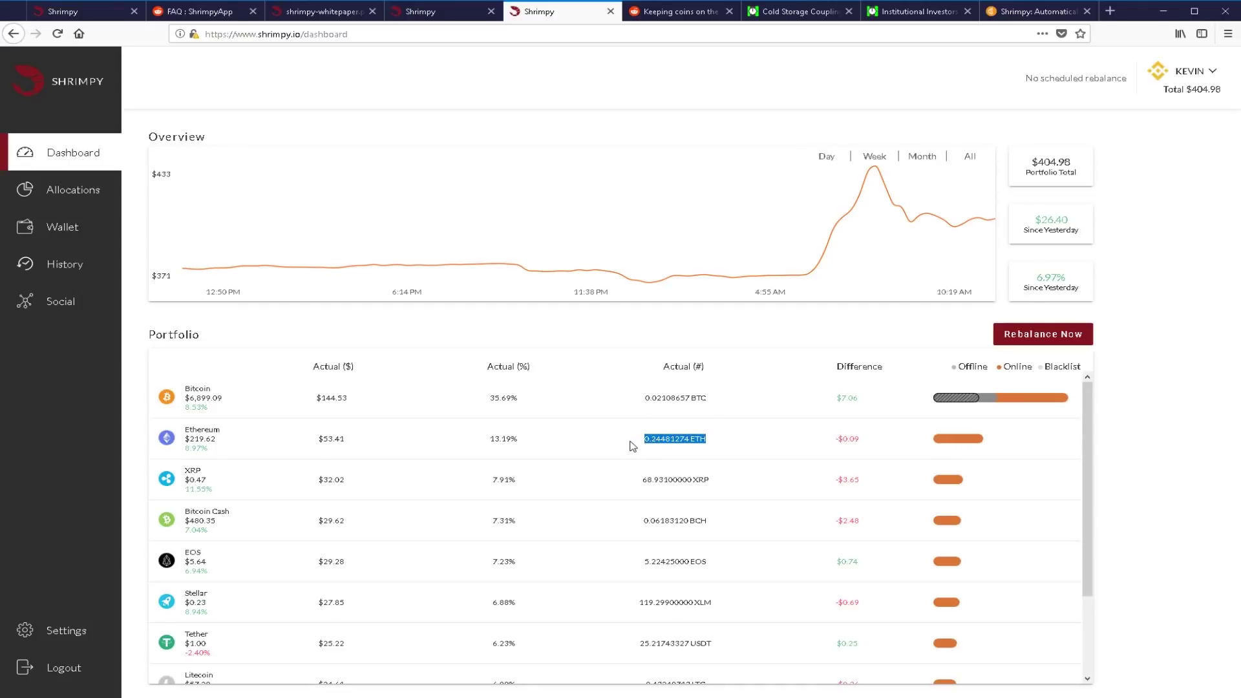
# Highlight the difference values of Ethereum, Bitcoin and XRP in the portfolio
pyautogui.moveTo(867, 442); pyautogui.dragTo(824, 438)
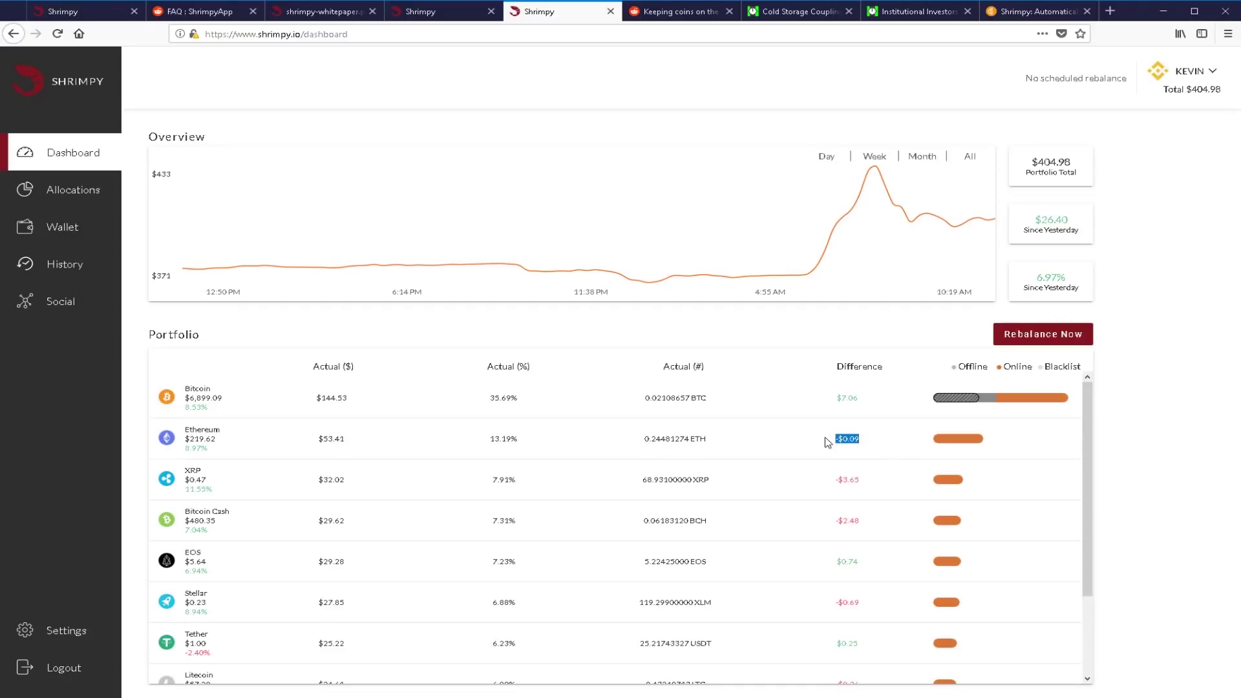
pyautogui.moveTo(871, 400); pyautogui.dragTo(830, 402)
pyautogui.moveTo(869, 443); pyautogui.dragTo(828, 445)
pyautogui.moveTo(872, 482); pyautogui.dragTo(835, 483)
pyautogui.moveTo(866, 400); pyautogui.dragTo(826, 399)
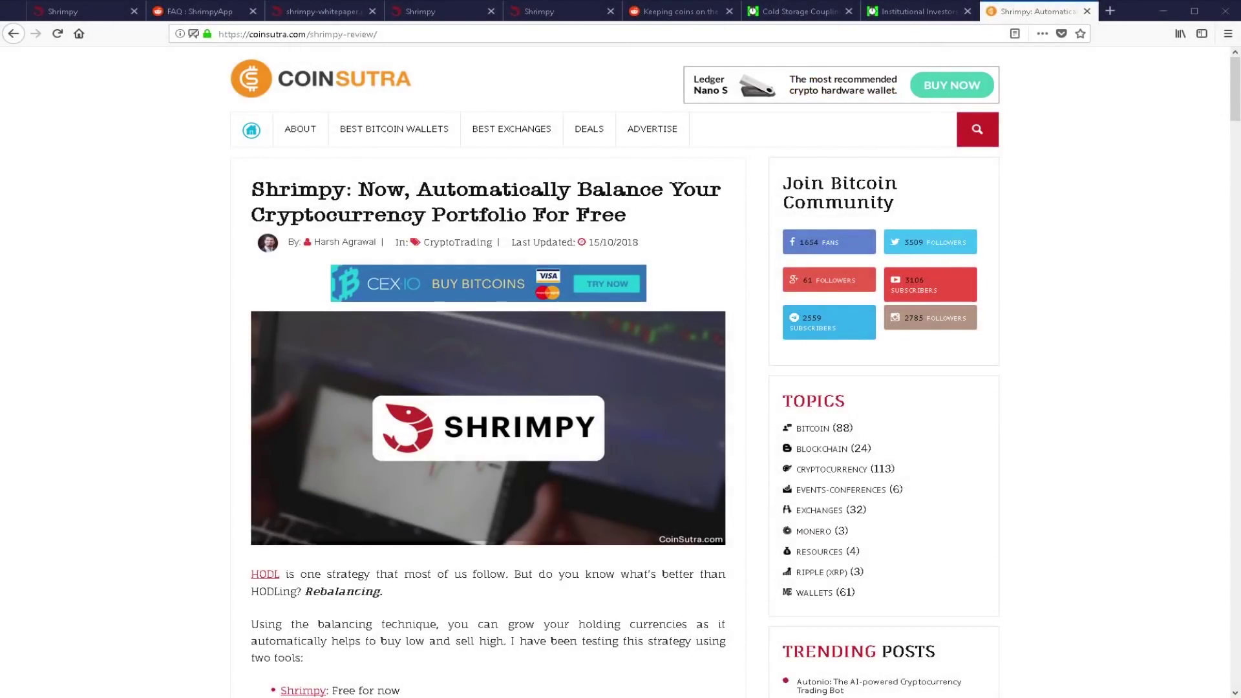
# Read the CoinSutra review of Shrimpy down to the points to know before starting to use it
pyautogui.scroll(-2, 620, 372)
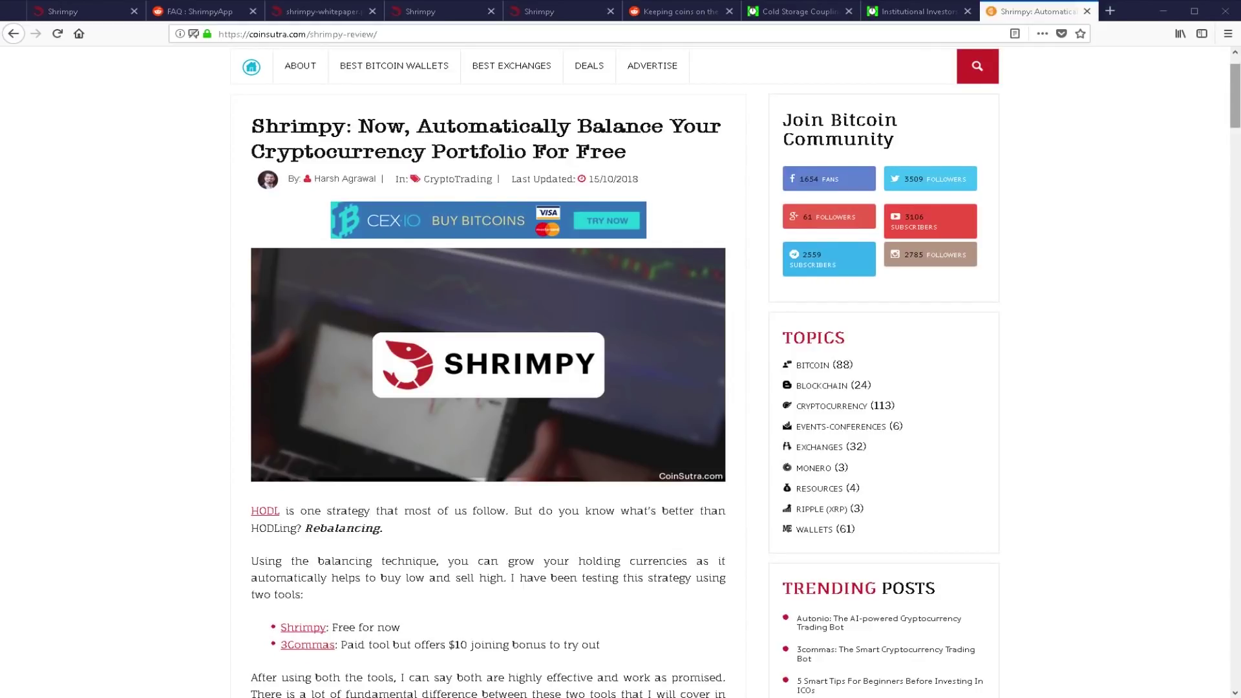
pyautogui.scroll(-1, 1238, 117)
pyautogui.moveTo(1238, 117); pyautogui.dragTo(1238, 223)
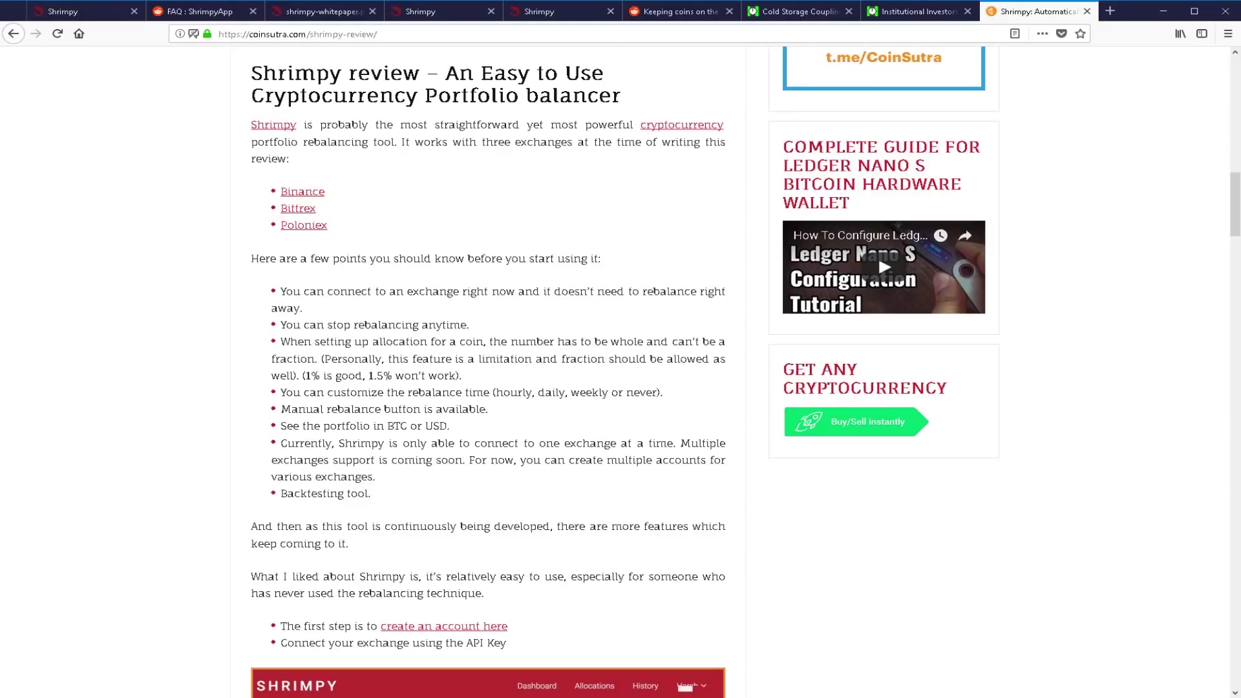
# Compare Bitcoin's actual percentage on the Shrimpy dashboard with the allocation percentages set for Bitcoin, Bitcoin Cash and Cardano
pyautogui.click(555, 11)
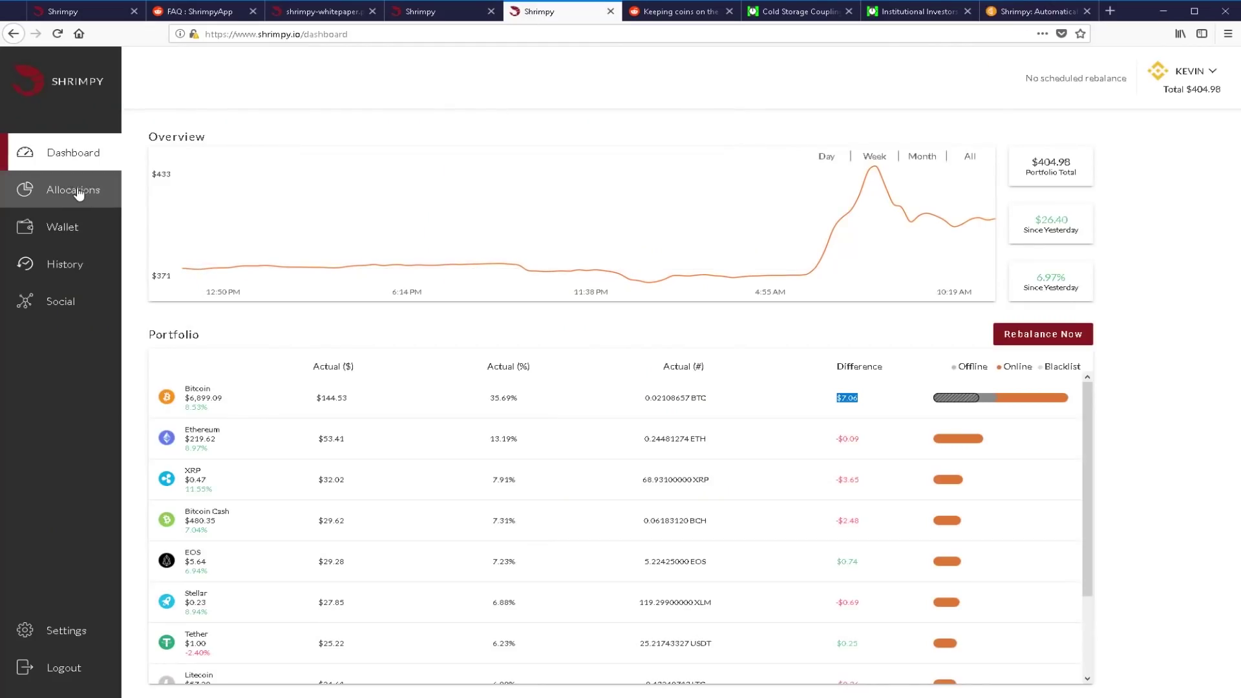
pyautogui.moveTo(528, 404); pyautogui.dragTo(488, 402)
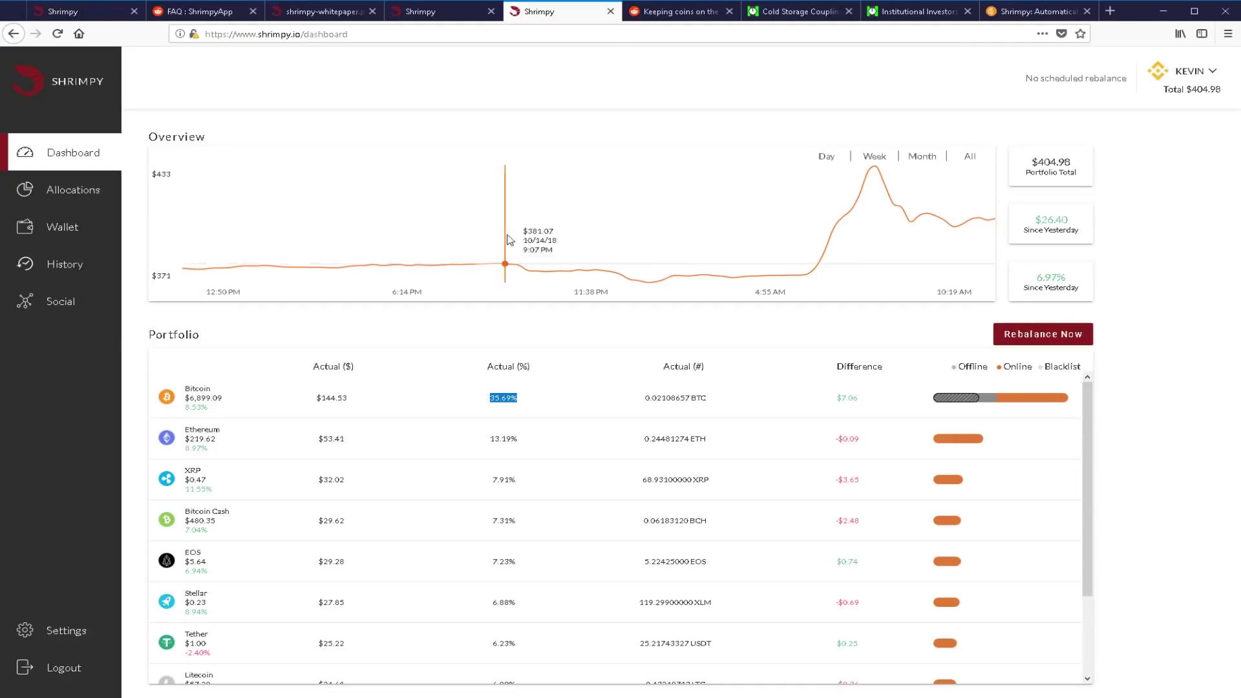
pyautogui.click(86, 197)
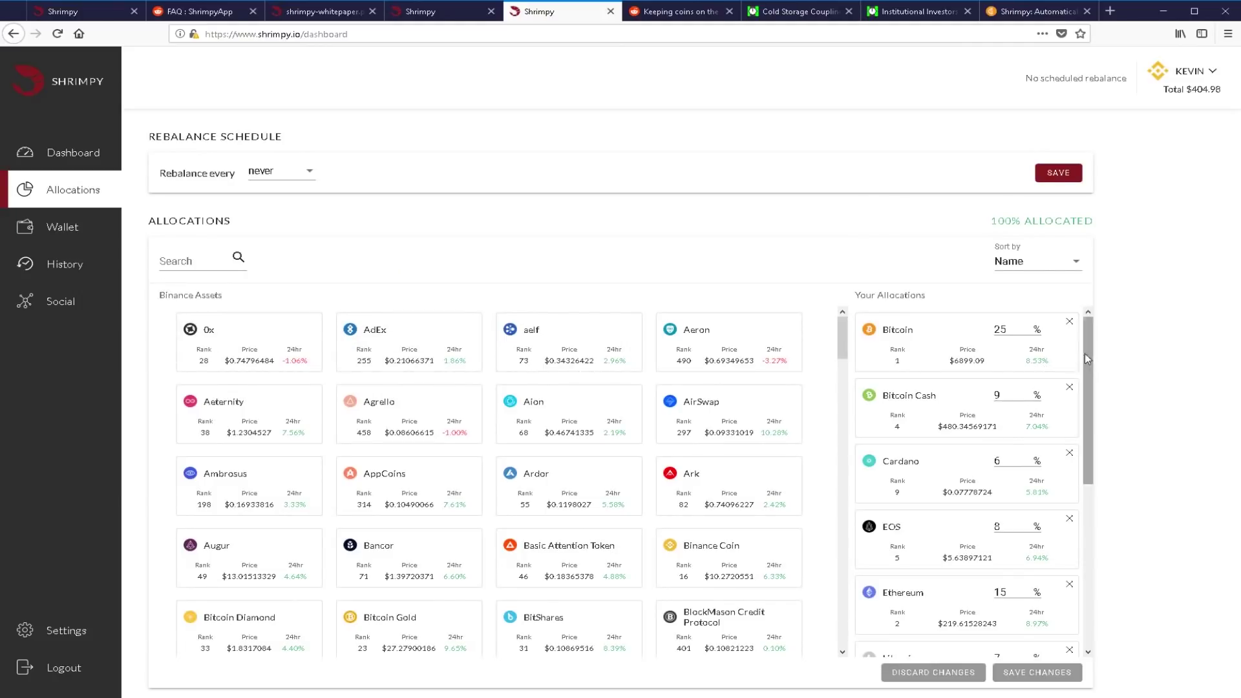
pyautogui.doubleClick(1012, 326)
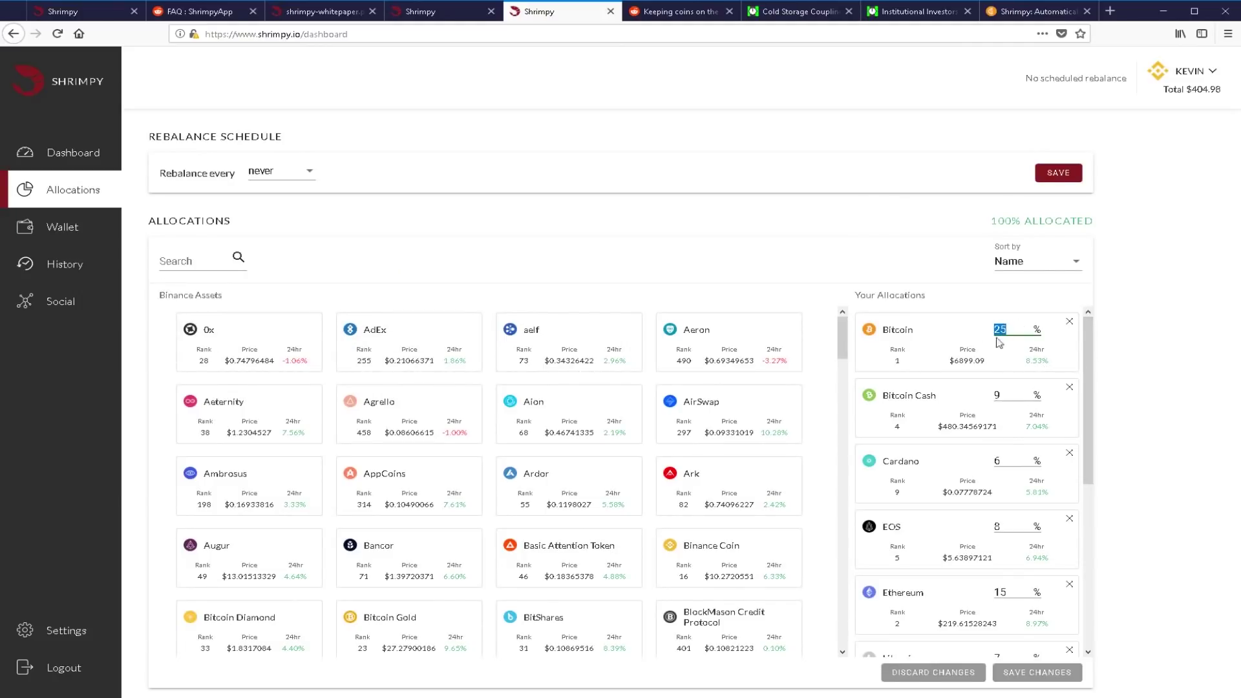
pyautogui.doubleClick(1015, 396)
pyautogui.doubleClick(995, 460)
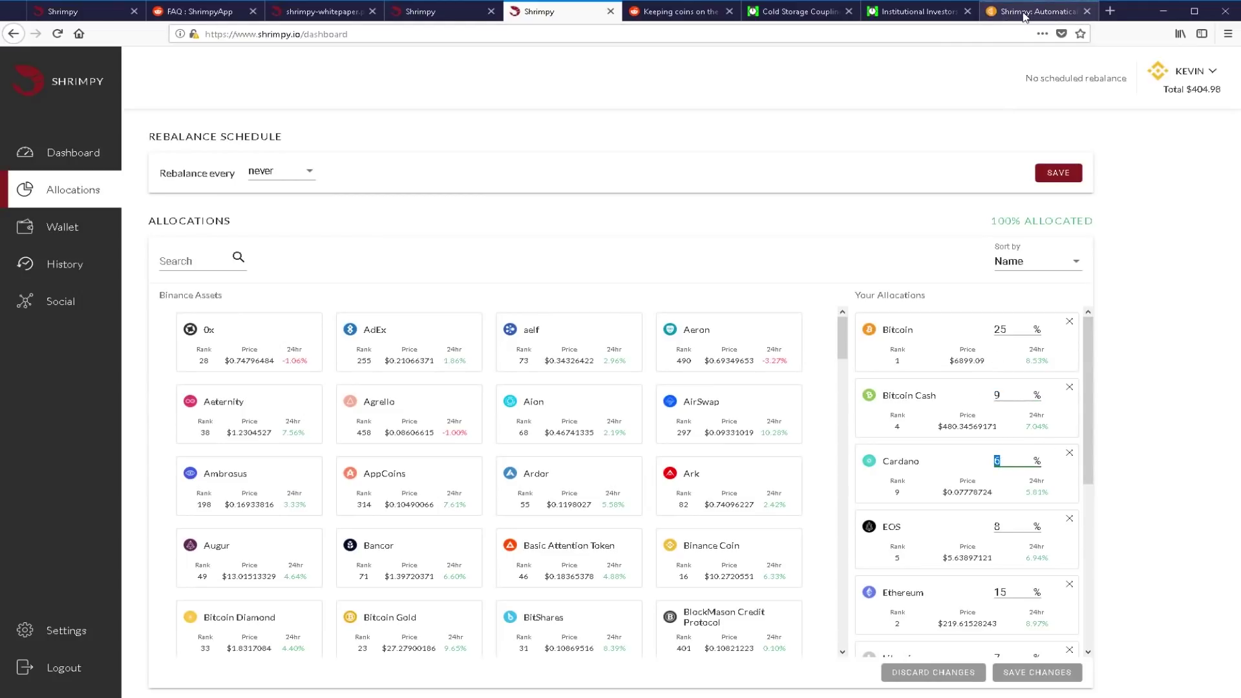
# Glance at the Shrimpy FAQ on Reddit and the CoinSutra review, and return to the Shrimpy allocations
pyautogui.click(194, 12)
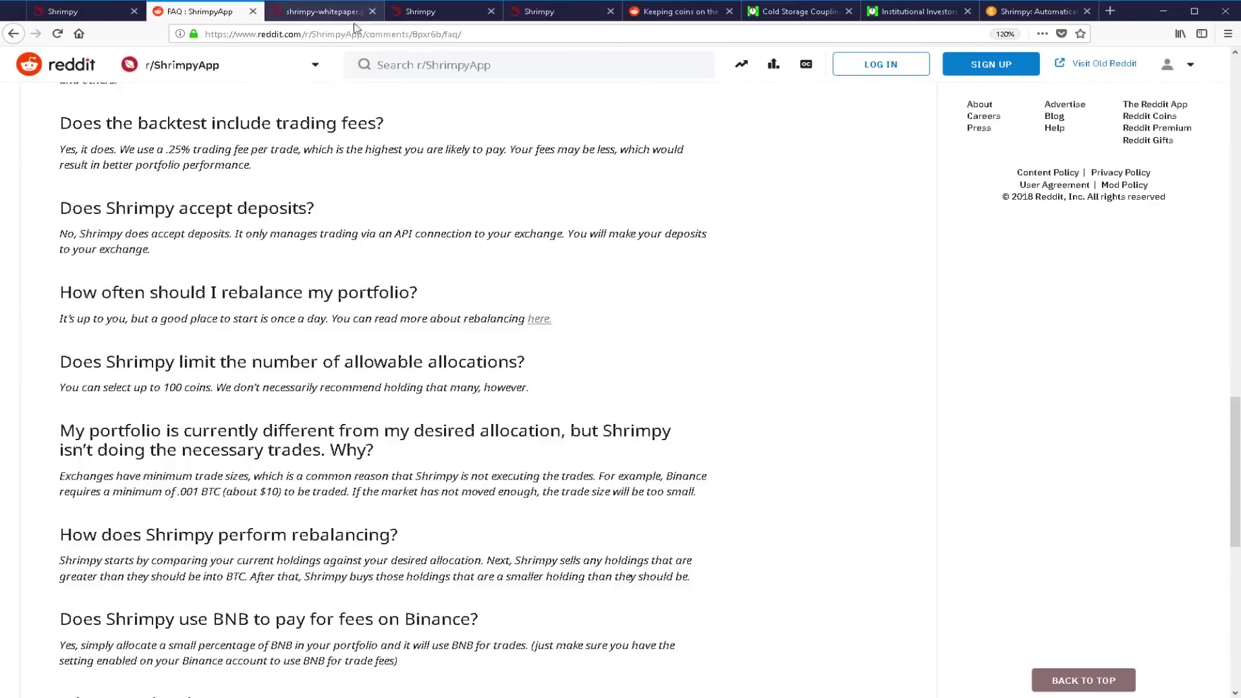
pyautogui.click(556, 12)
pyautogui.click(1024, 12)
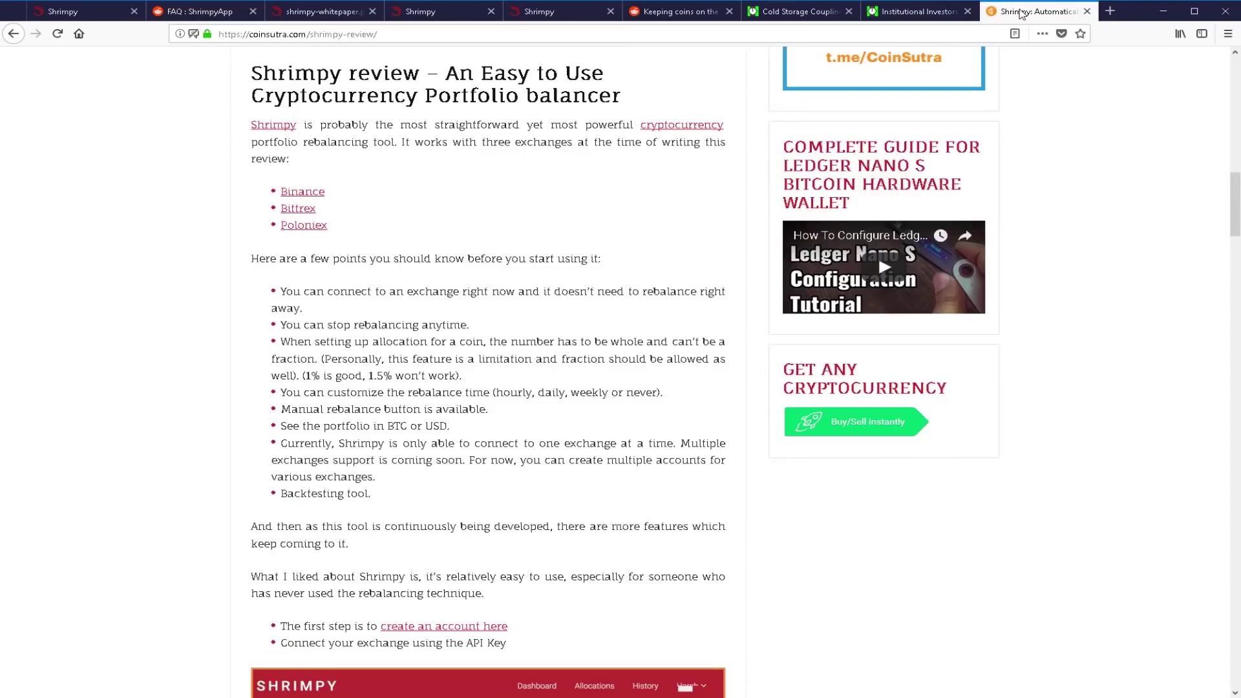
pyautogui.click(526, 13)
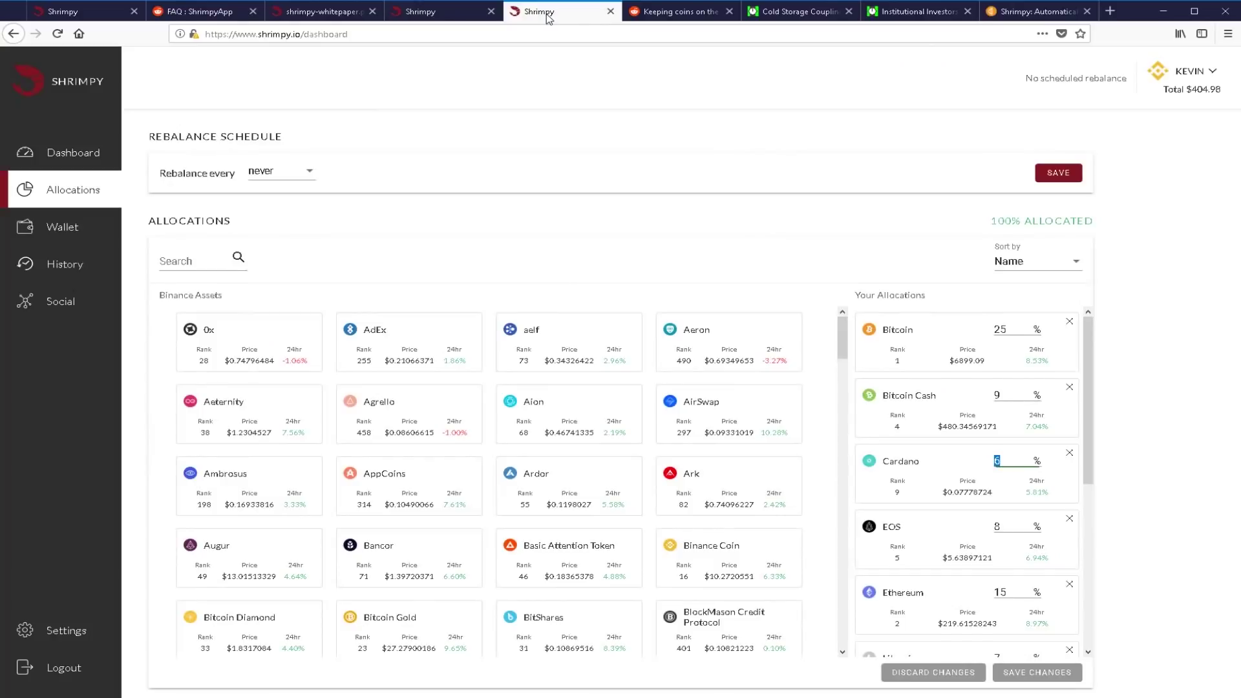
# Check Bitcoin's target percentage in the allocations against its actual percentage on the dashboard
pyautogui.doubleClick(989, 334)
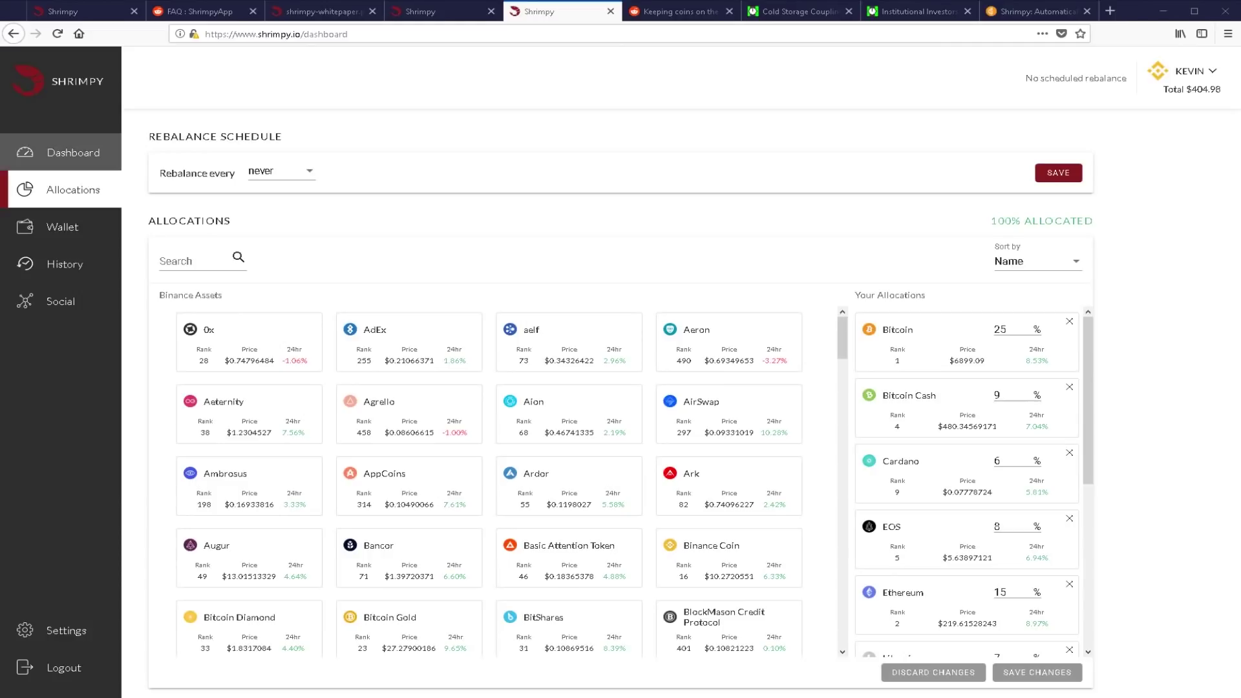
pyautogui.click(71, 153)
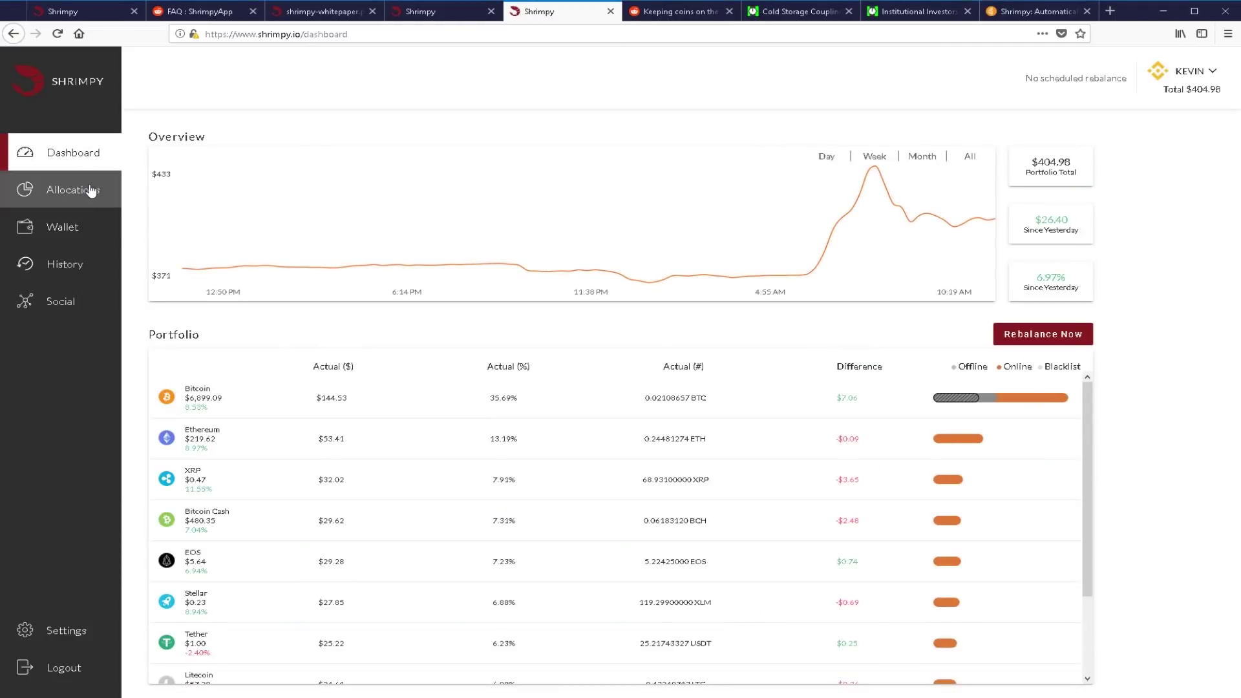
pyautogui.click(92, 190)
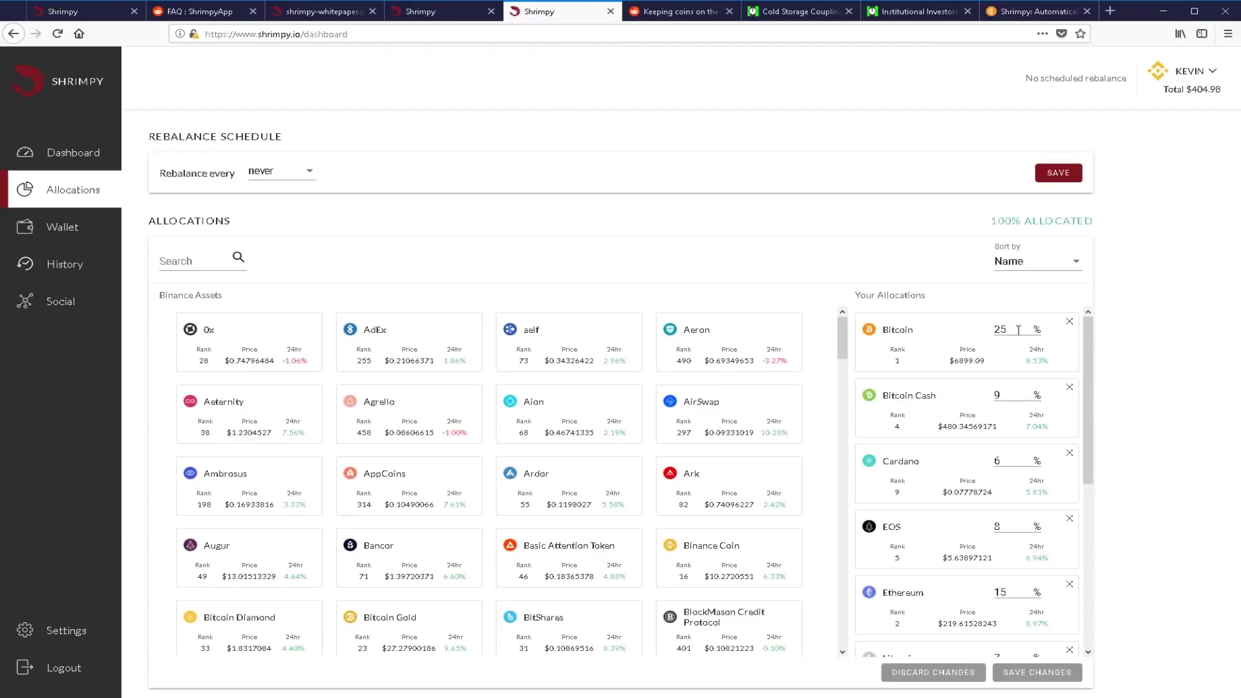
pyautogui.moveTo(1019, 330); pyautogui.dragTo(975, 323)
pyautogui.click(102, 155)
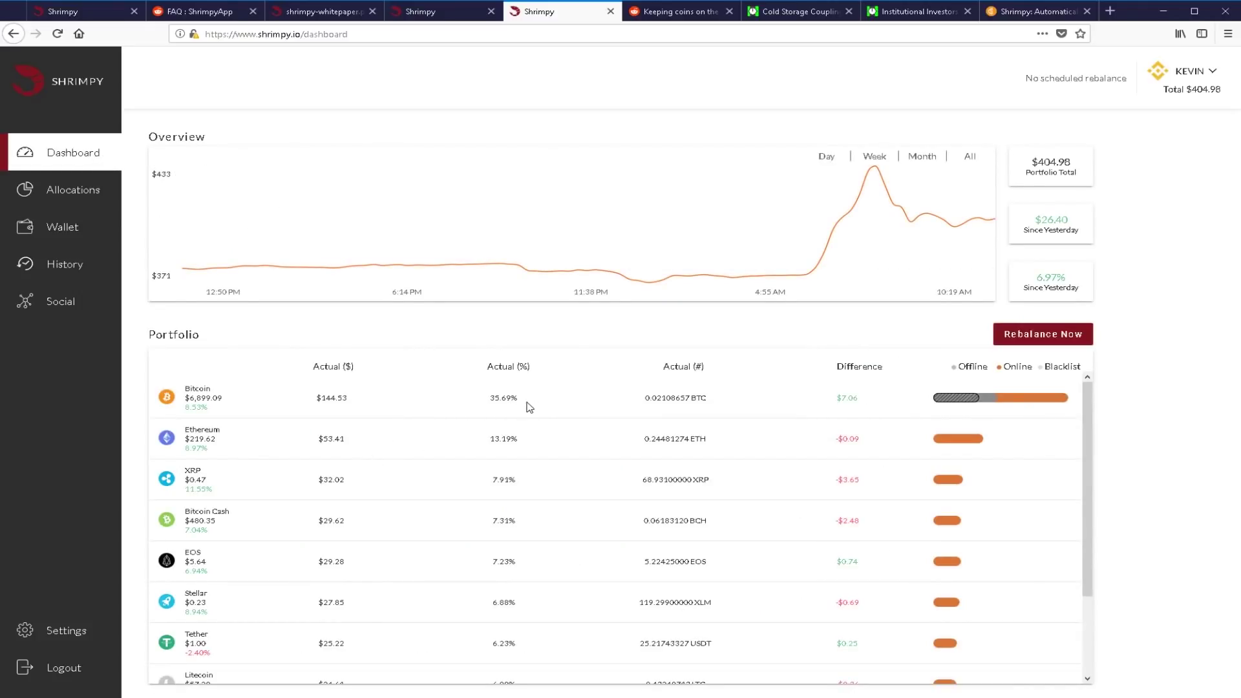
# Compare the actual percentages of Bitcoin and Ethereum in the dashboard portfolio and look over the coins listed below them
pyautogui.moveTo(527, 403); pyautogui.dragTo(488, 400)
pyautogui.moveTo(514, 439); pyautogui.dragTo(489, 446)
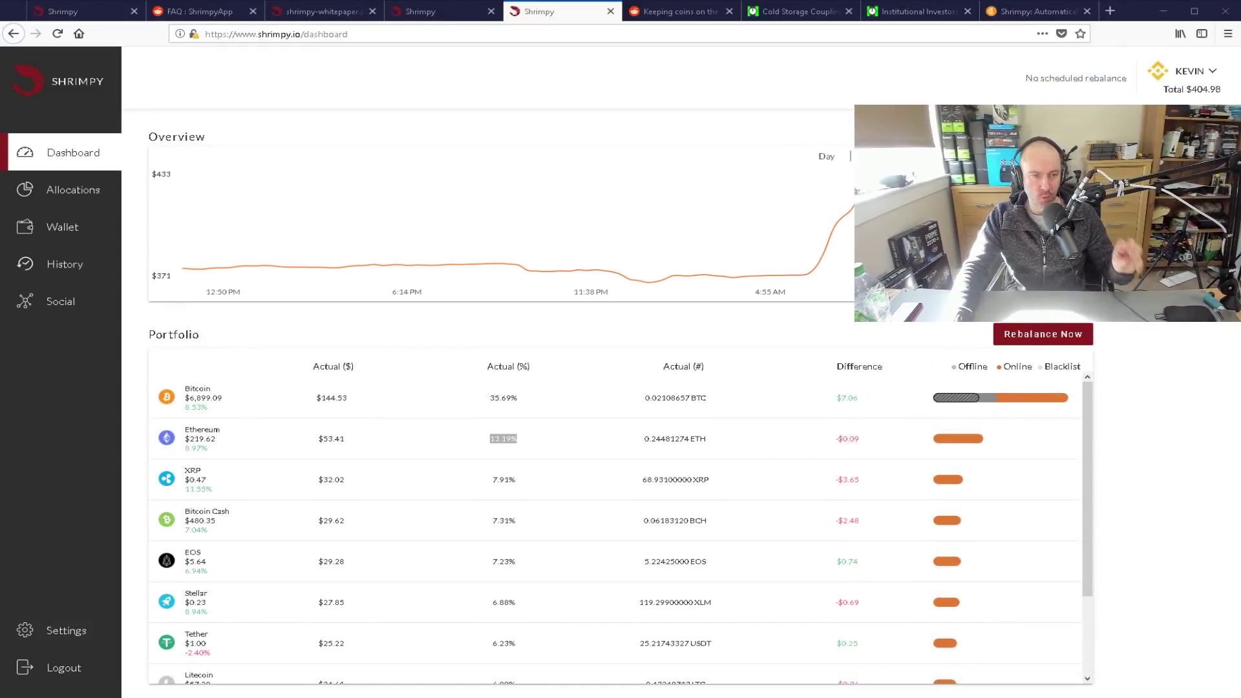
pyautogui.click(494, 448)
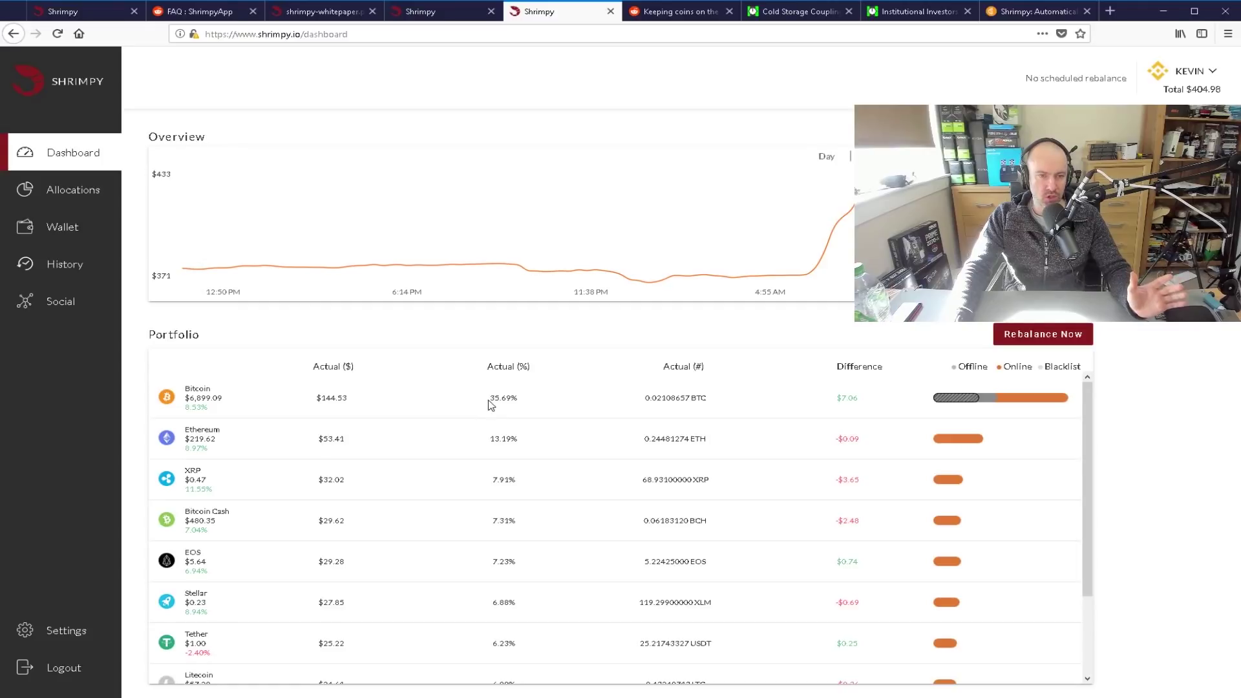
pyautogui.moveTo(490, 398); pyautogui.dragTo(531, 403)
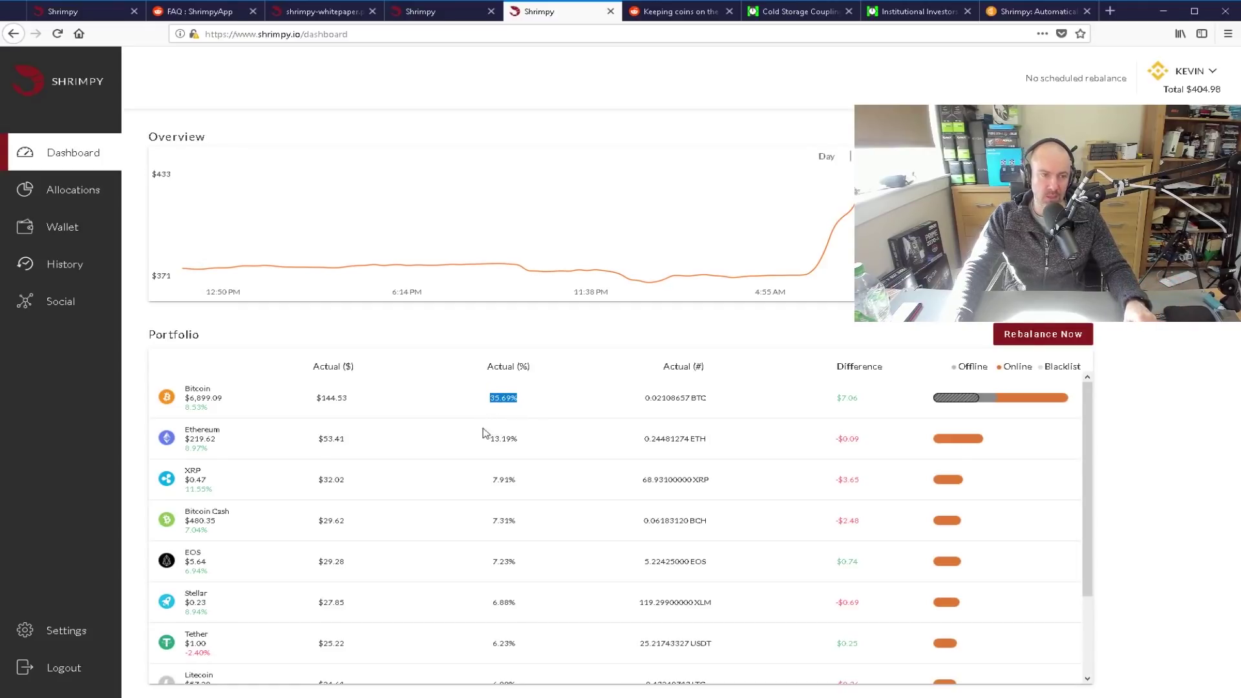
pyautogui.moveTo(488, 439); pyautogui.dragTo(519, 442)
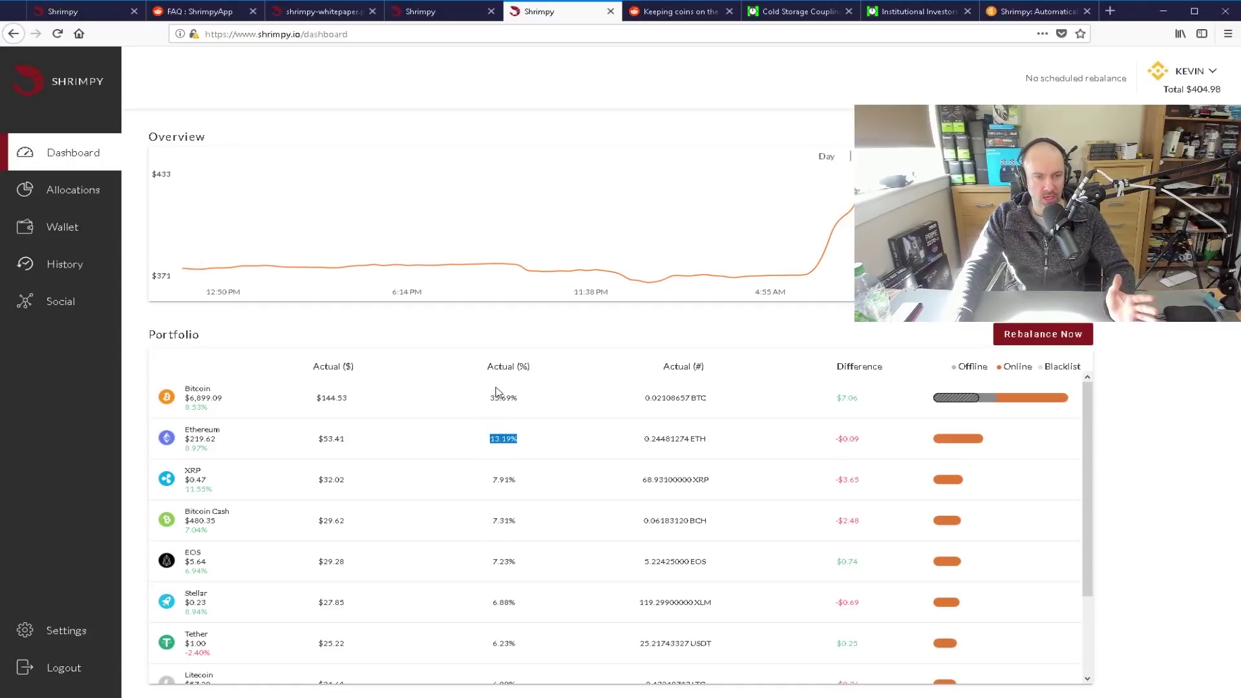
pyautogui.click(474, 399)
pyautogui.scroll(-2, 492, 504)
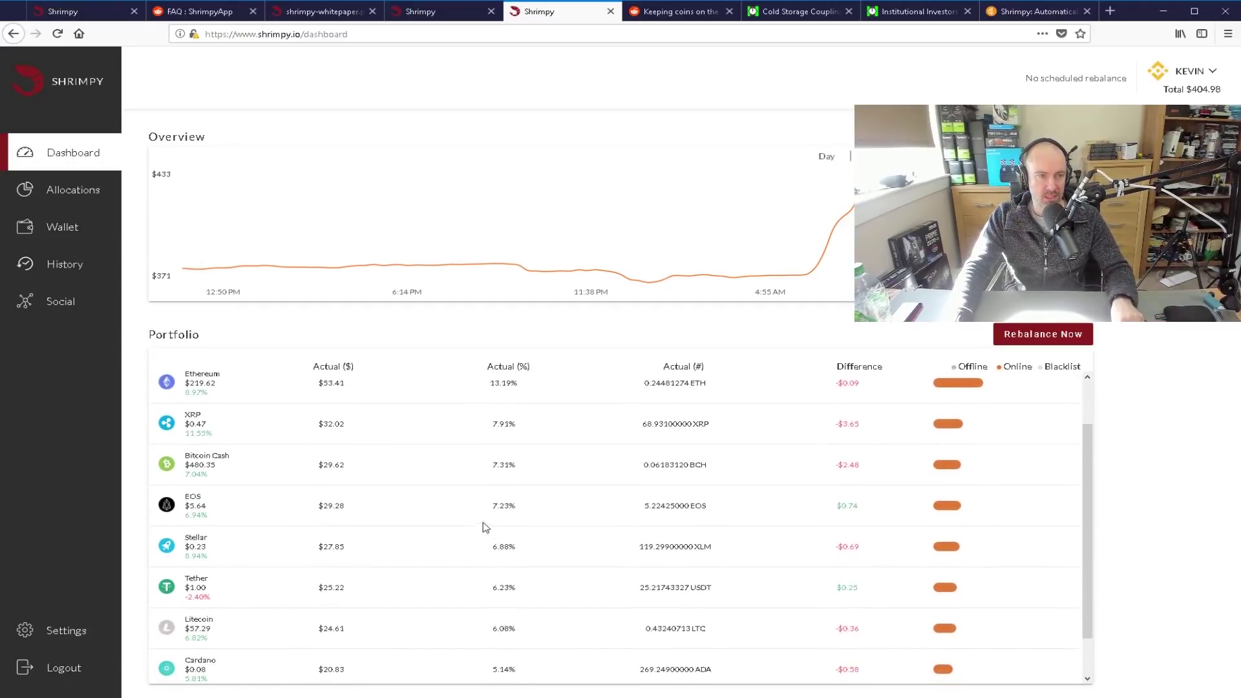
# Check Cardano's target percentage in the allocations, and return to Bitcoin's actual percentage on the dashboard
pyautogui.click(66, 195)
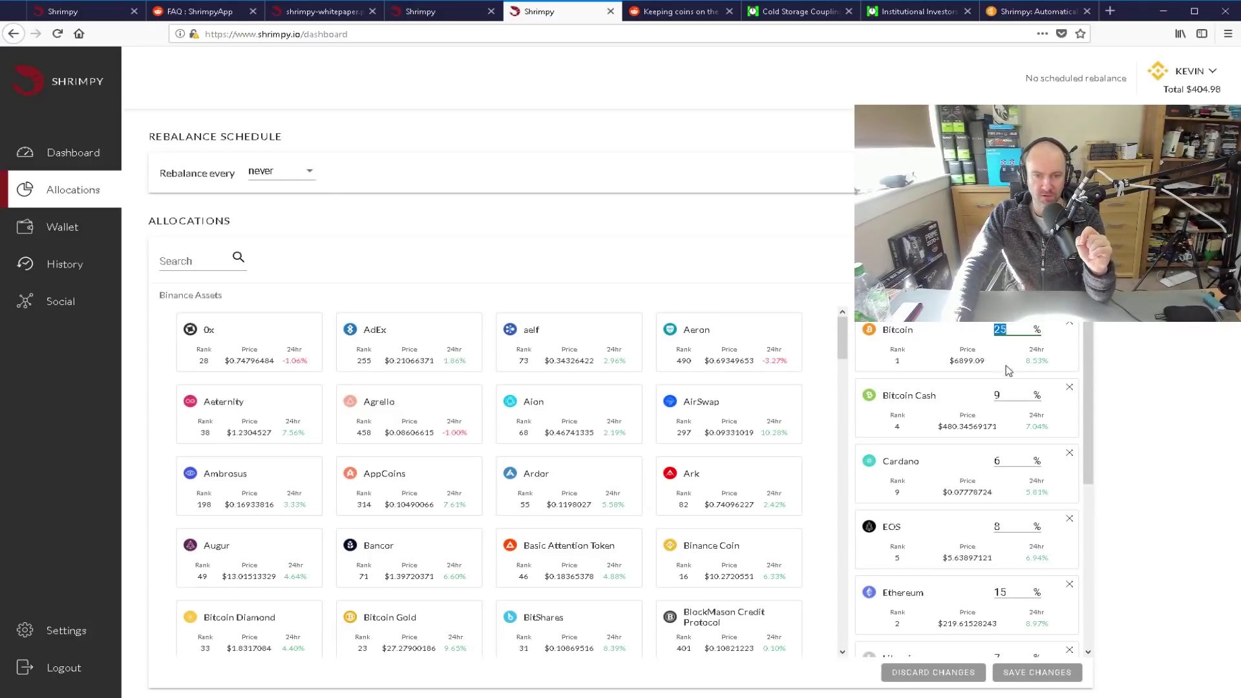
pyautogui.moveTo(1017, 458); pyautogui.dragTo(989, 457)
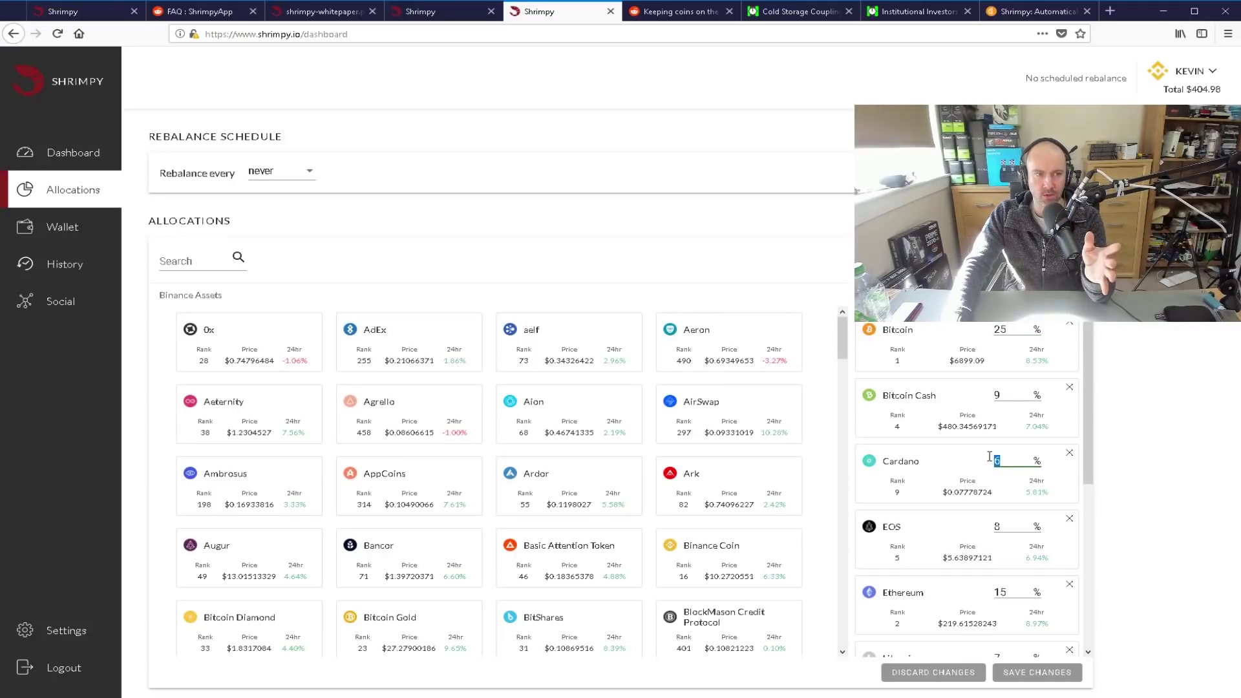
pyautogui.click(73, 170)
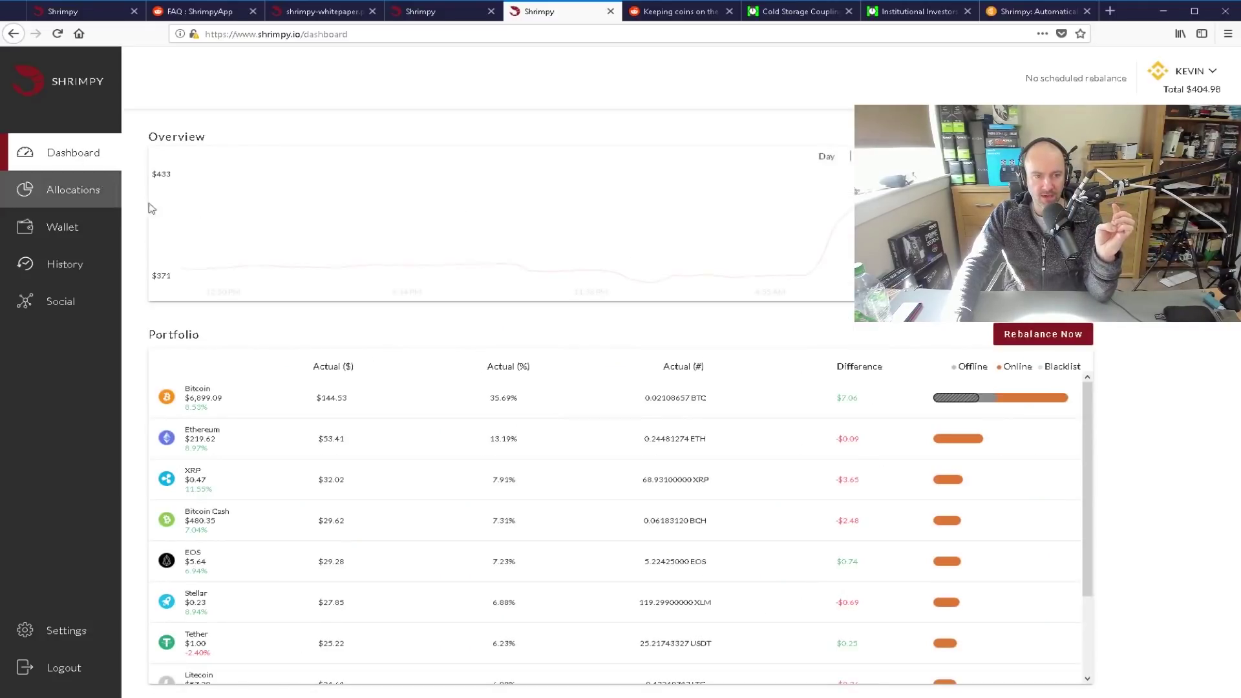
pyautogui.moveTo(534, 405); pyautogui.dragTo(488, 405)
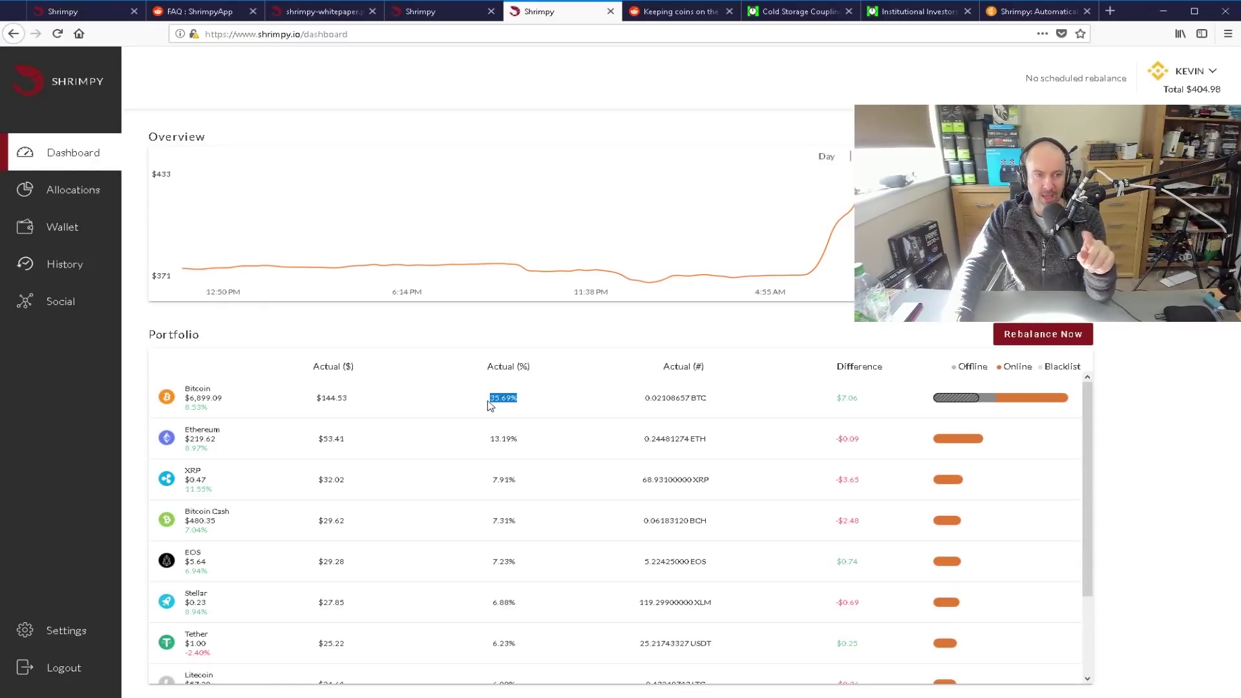
pyautogui.click(526, 402)
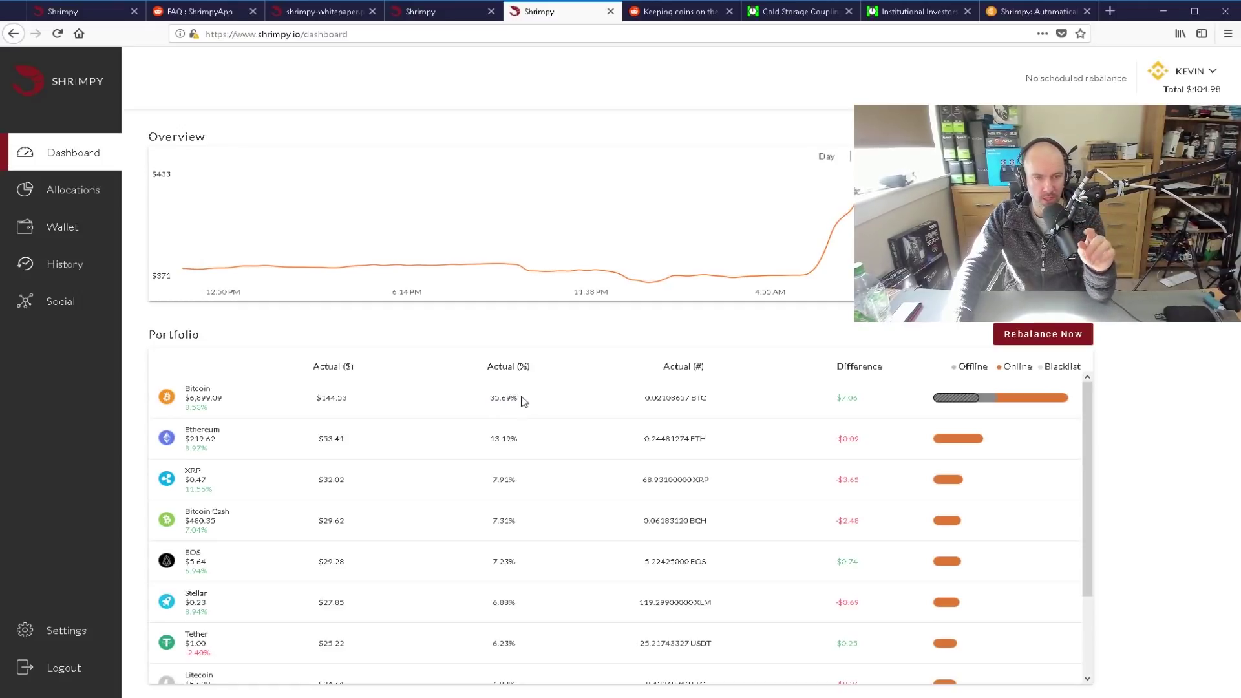
pyautogui.moveTo(517, 398); pyautogui.dragTo(493, 403)
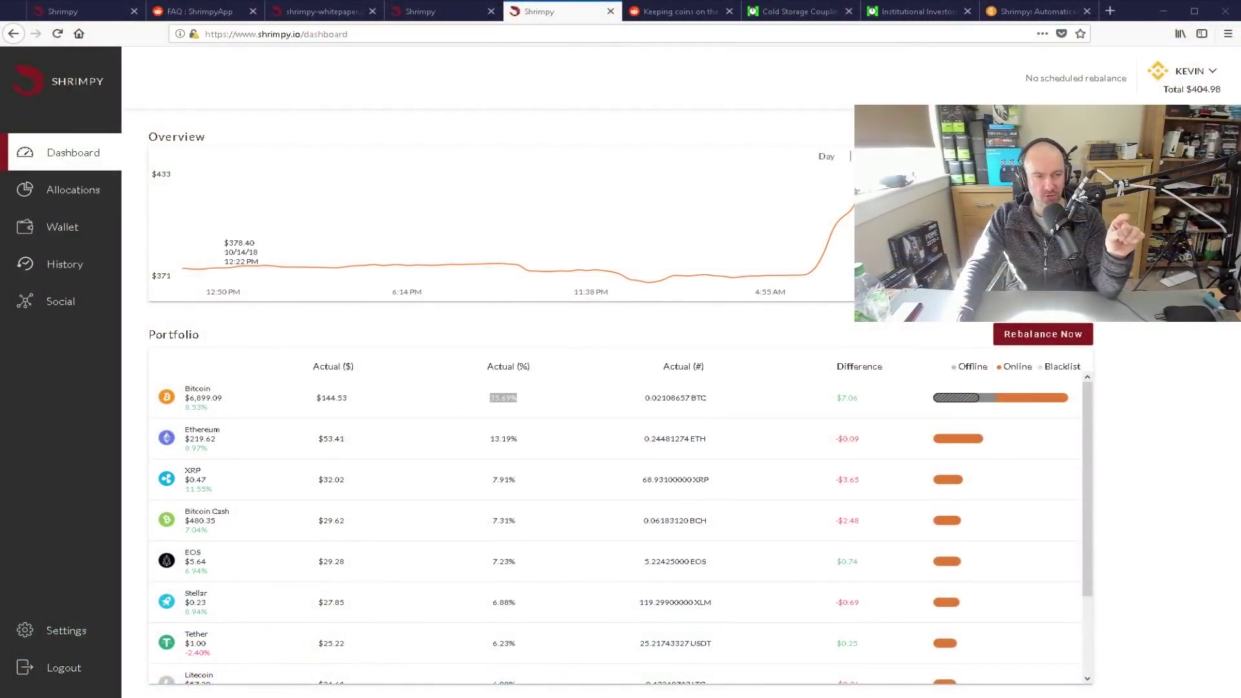
# View the account's rebalance history, compare it with the demo account's history, and return to the own account
pyautogui.click(62, 268)
pyautogui.click(280, 202)
pyautogui.click(277, 208)
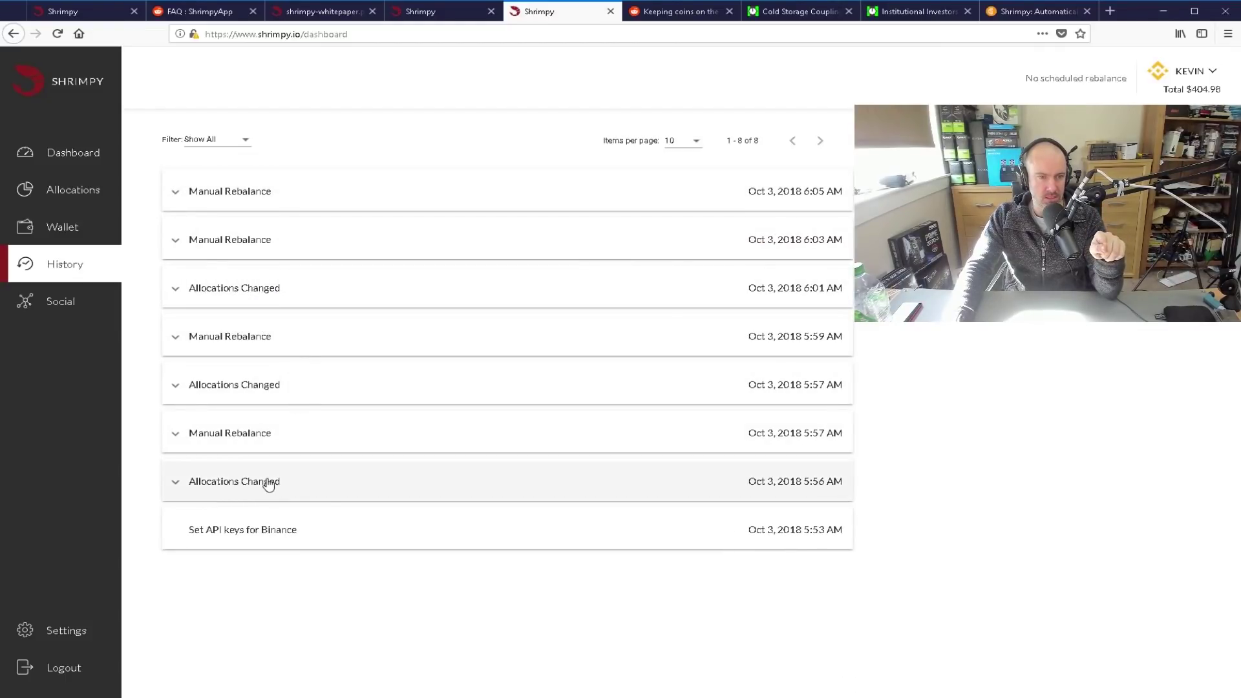
pyautogui.click(430, 13)
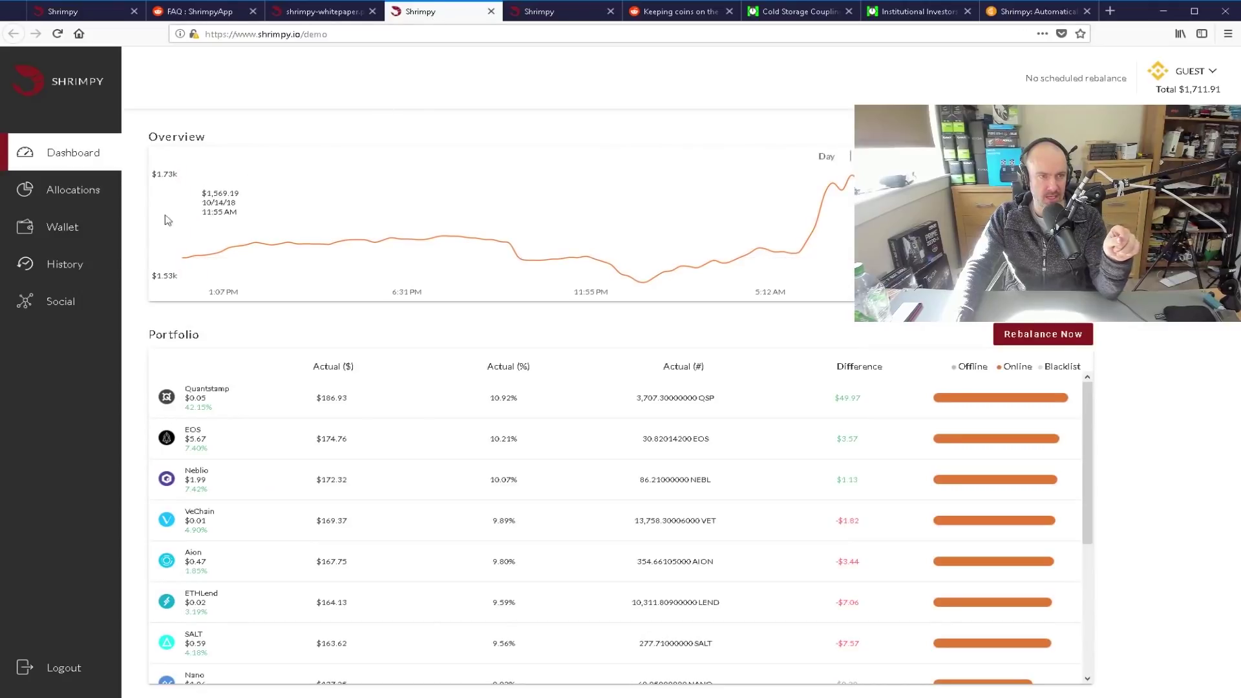
pyautogui.click(72, 268)
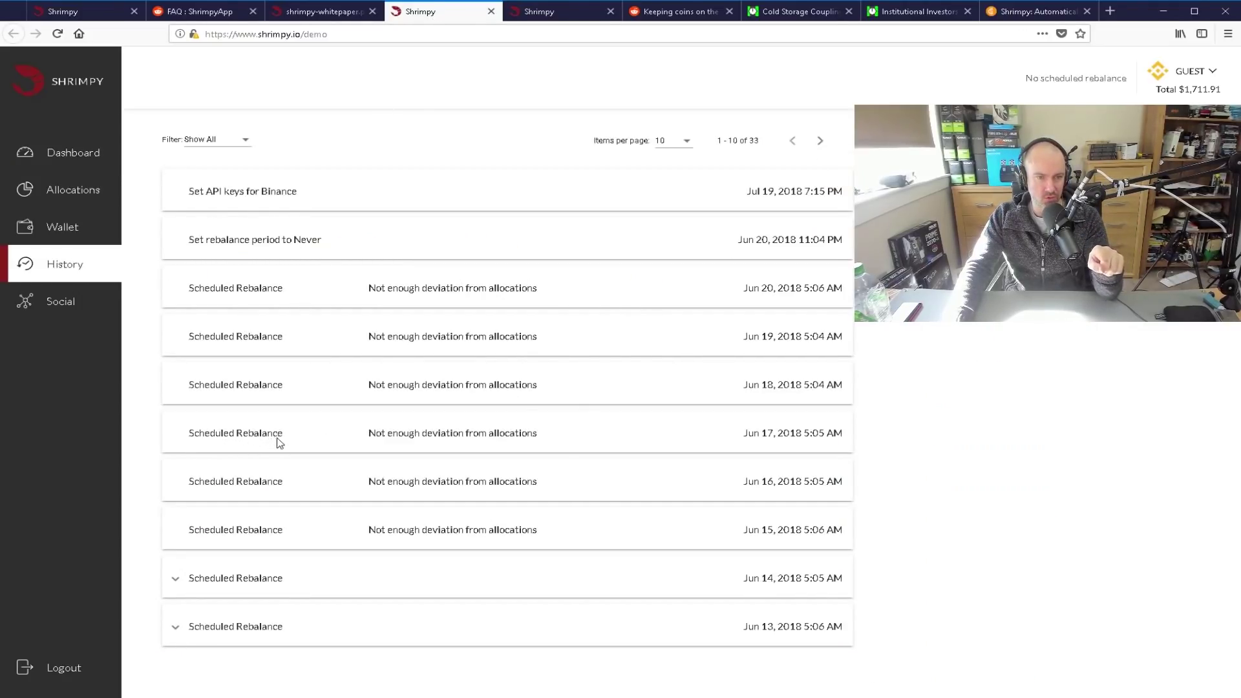
pyautogui.click(541, 16)
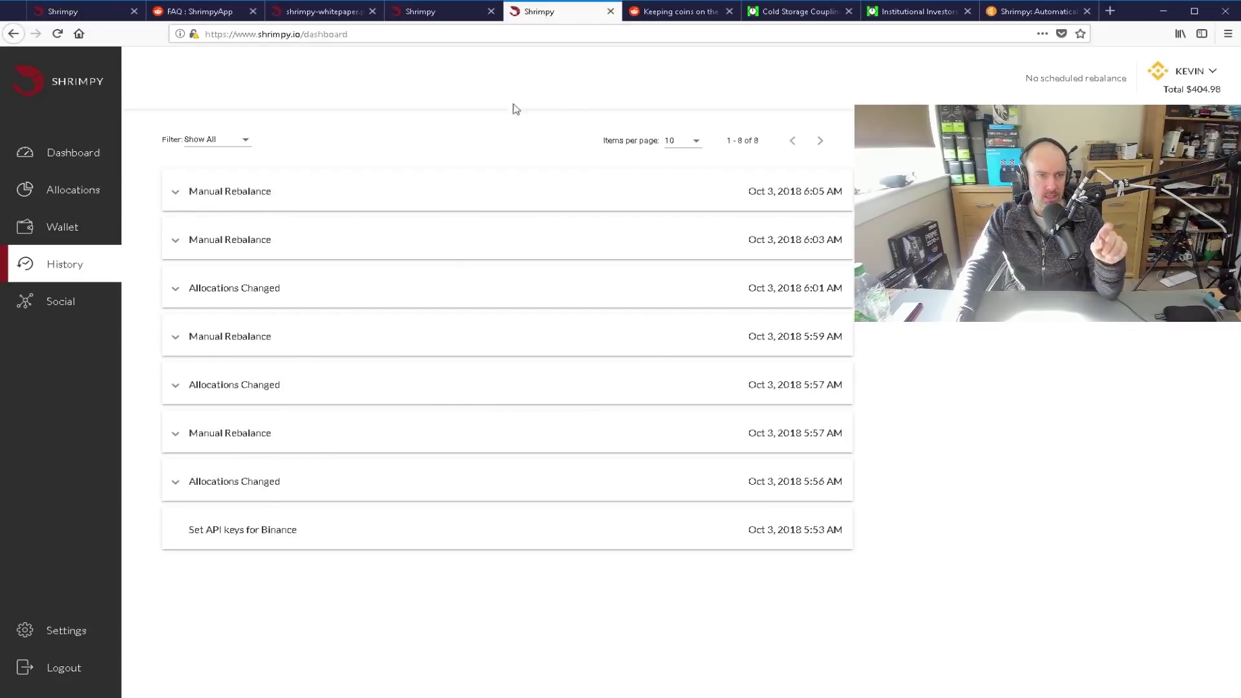
# Expand the Oct 3, 2018 6:03 AM manual rebalance and examine which coins were bought and sold
pyautogui.click(216, 245)
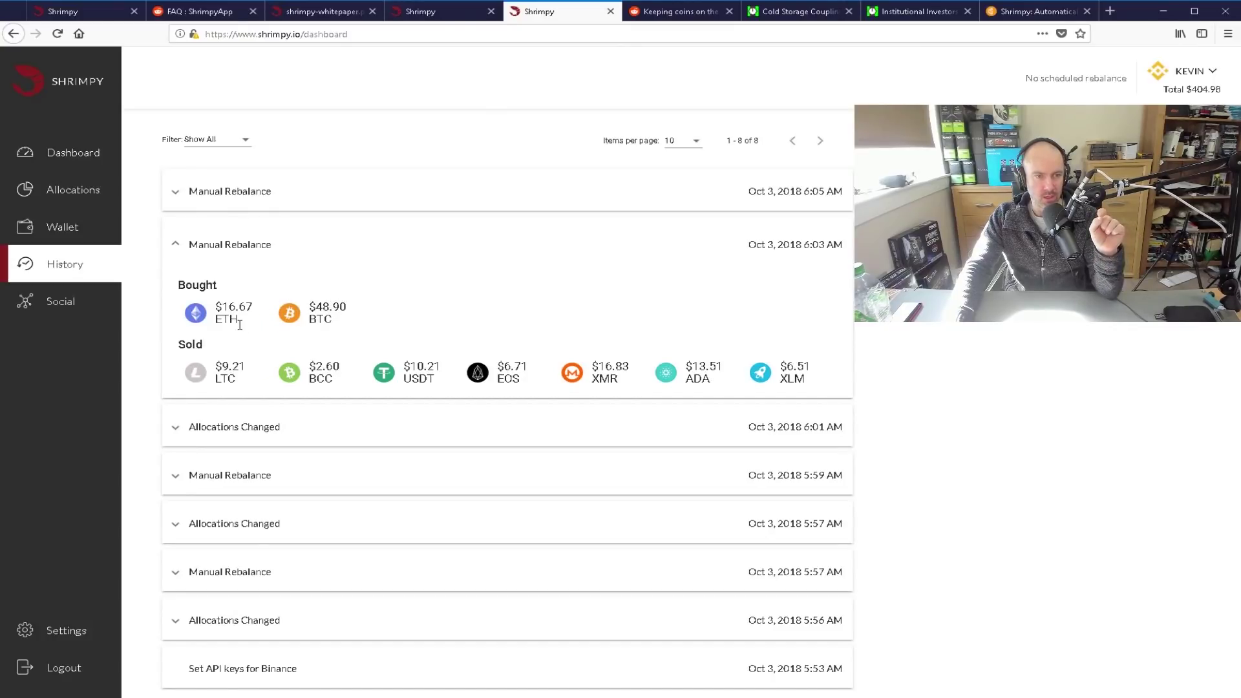
pyautogui.moveTo(239, 325); pyautogui.dragTo(218, 308)
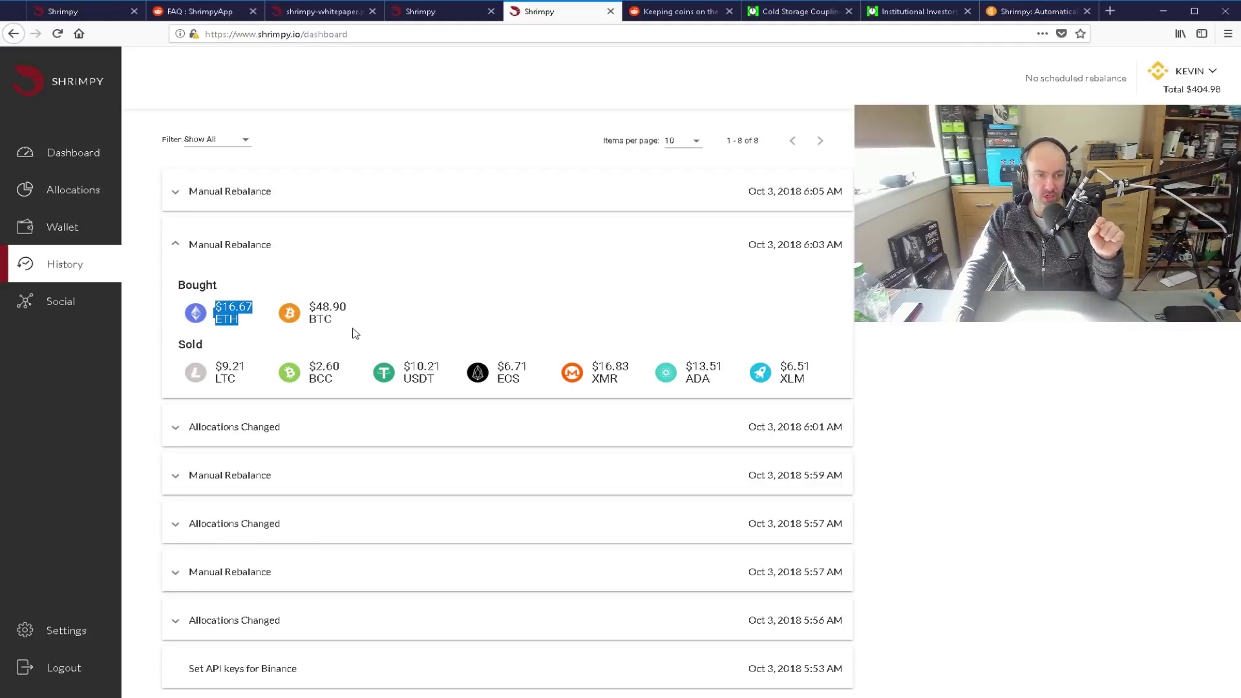
pyautogui.moveTo(341, 326); pyautogui.dragTo(307, 313)
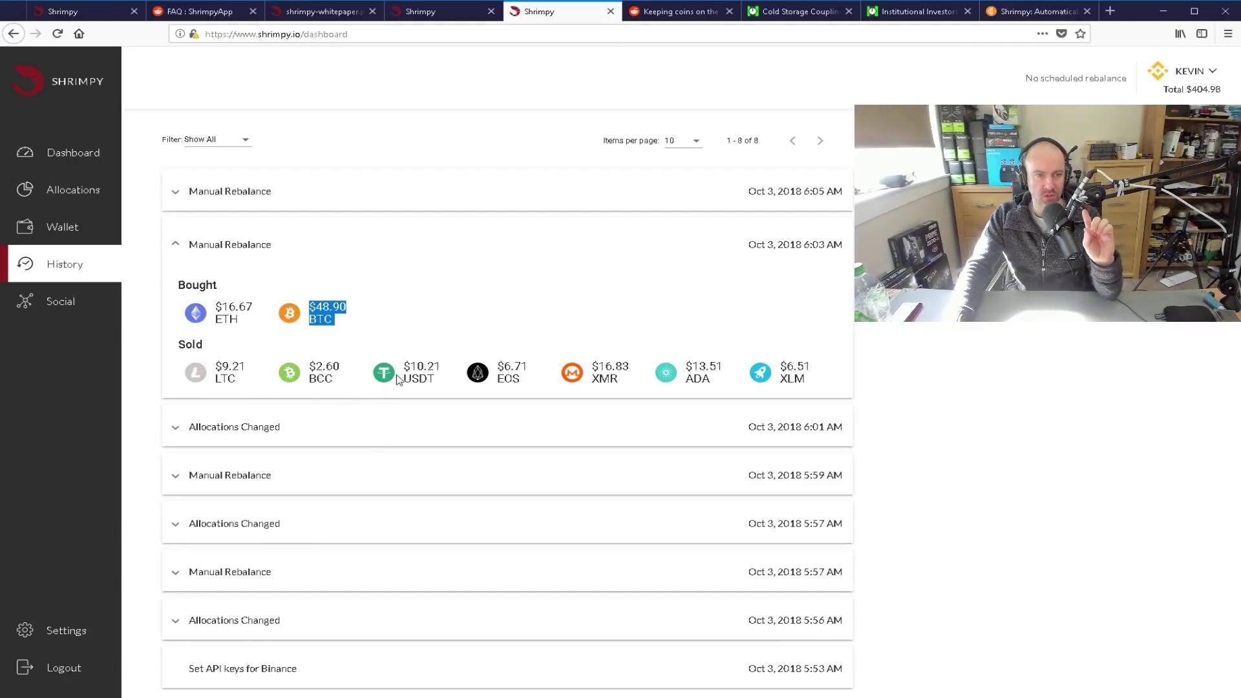
pyautogui.moveTo(832, 395); pyautogui.dragTo(714, 392)
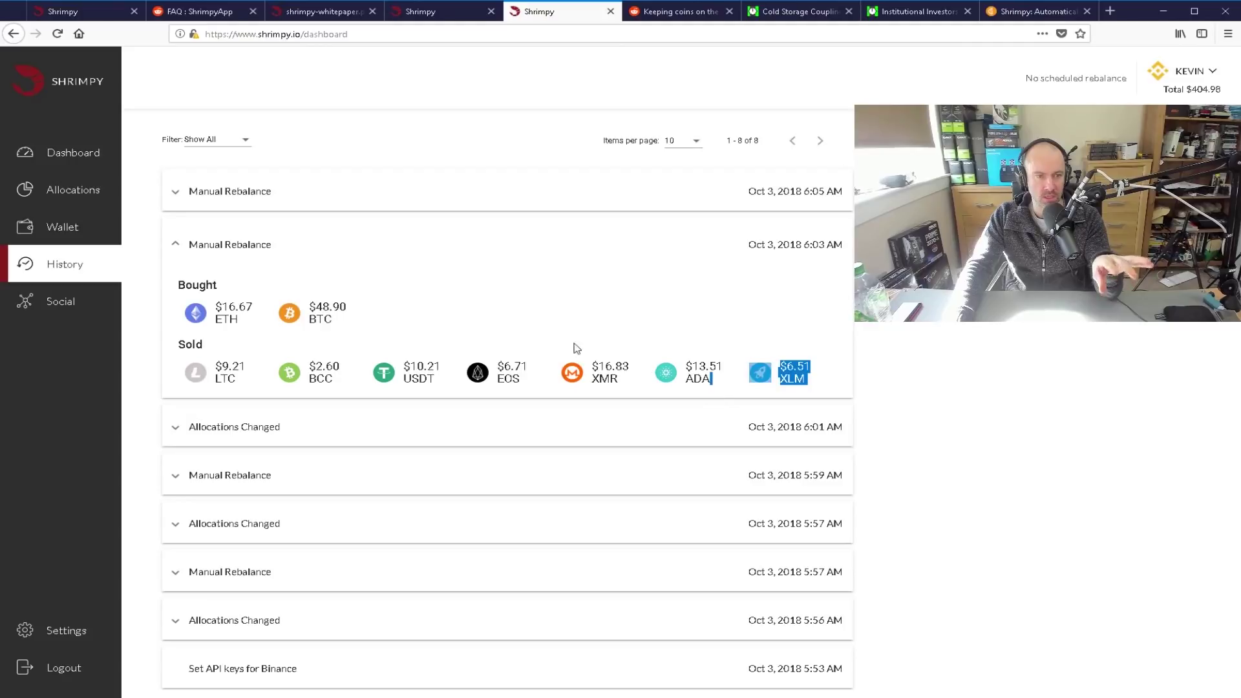
pyautogui.click(336, 316)
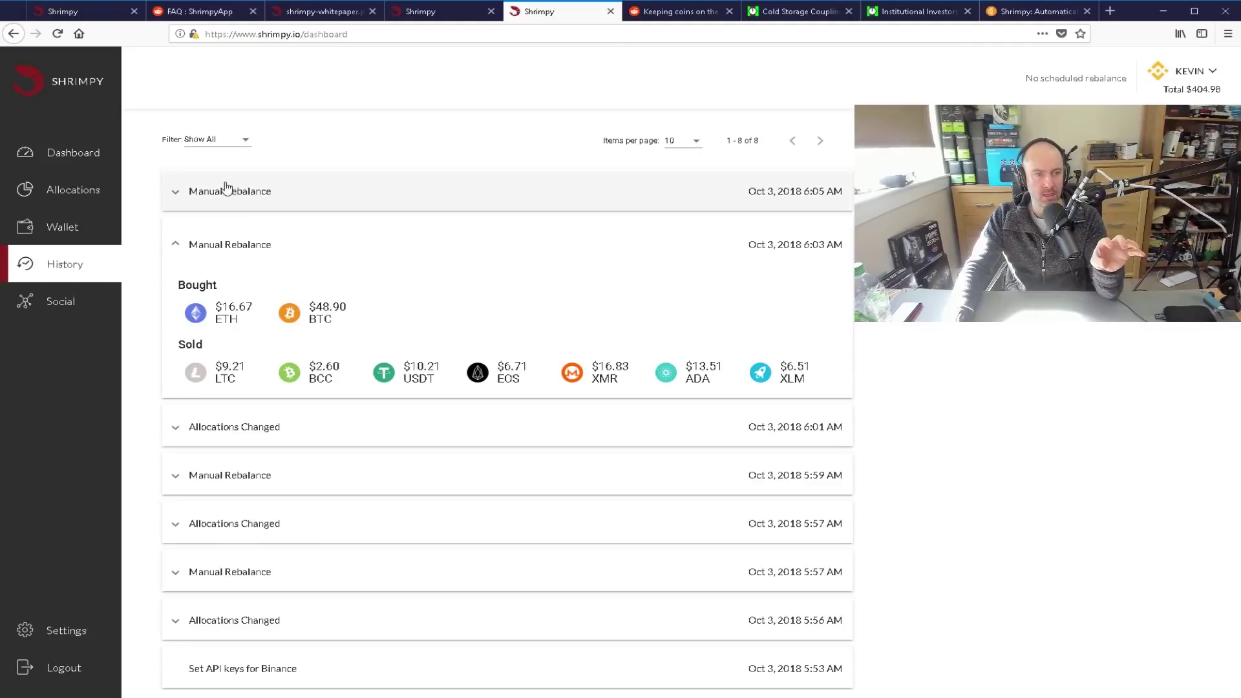
# Expand the Oct 3, 2018 6:05 AM manual rebalance and compare the Bitcoin sale with the coins bought
pyautogui.click(249, 197)
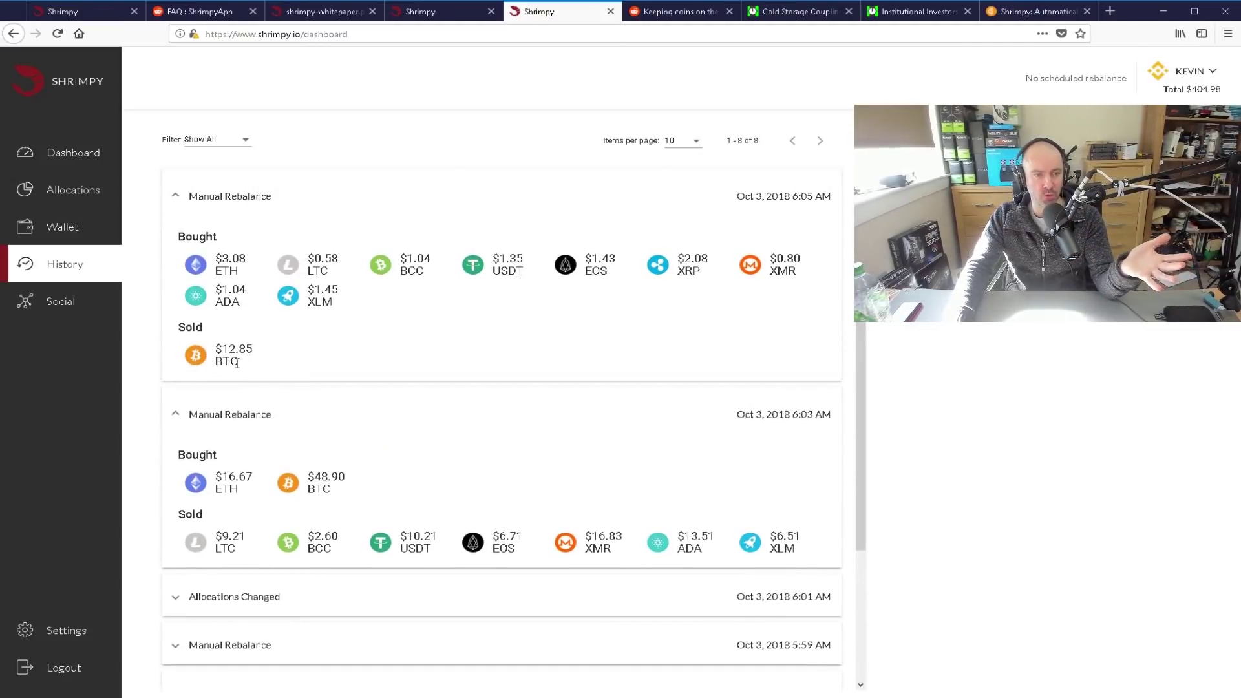
pyautogui.moveTo(244, 366); pyautogui.dragTo(223, 362)
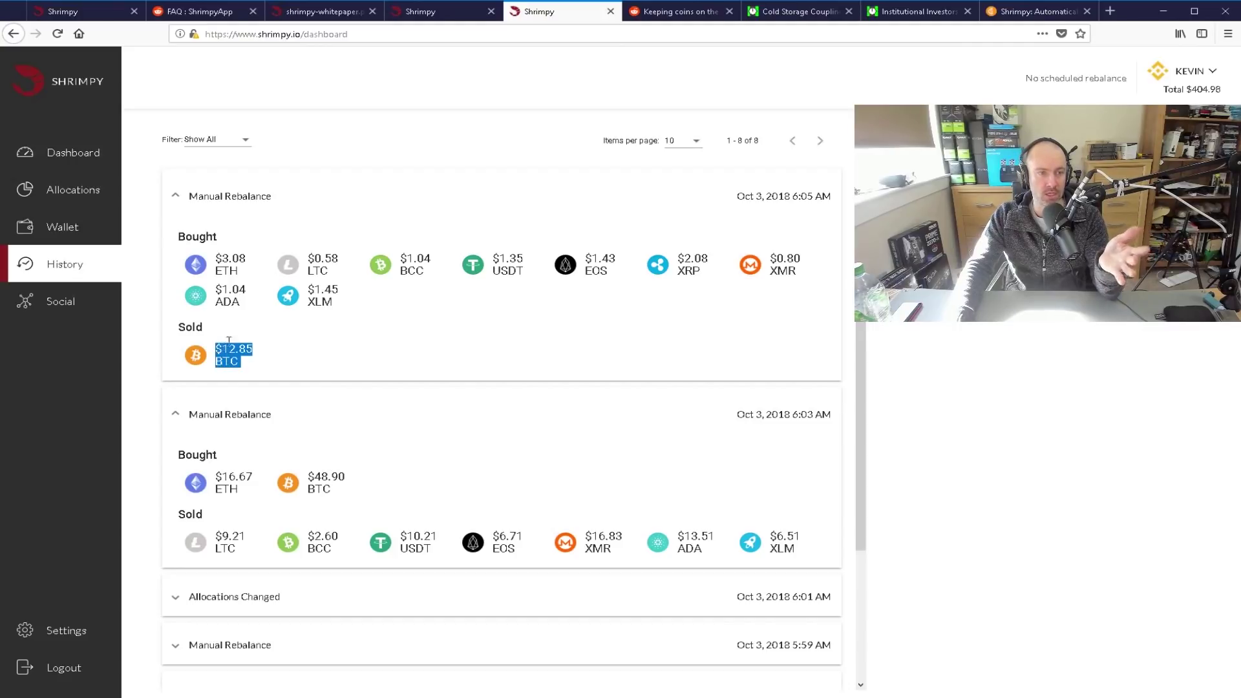
pyautogui.moveTo(353, 308); pyautogui.dragTo(214, 265)
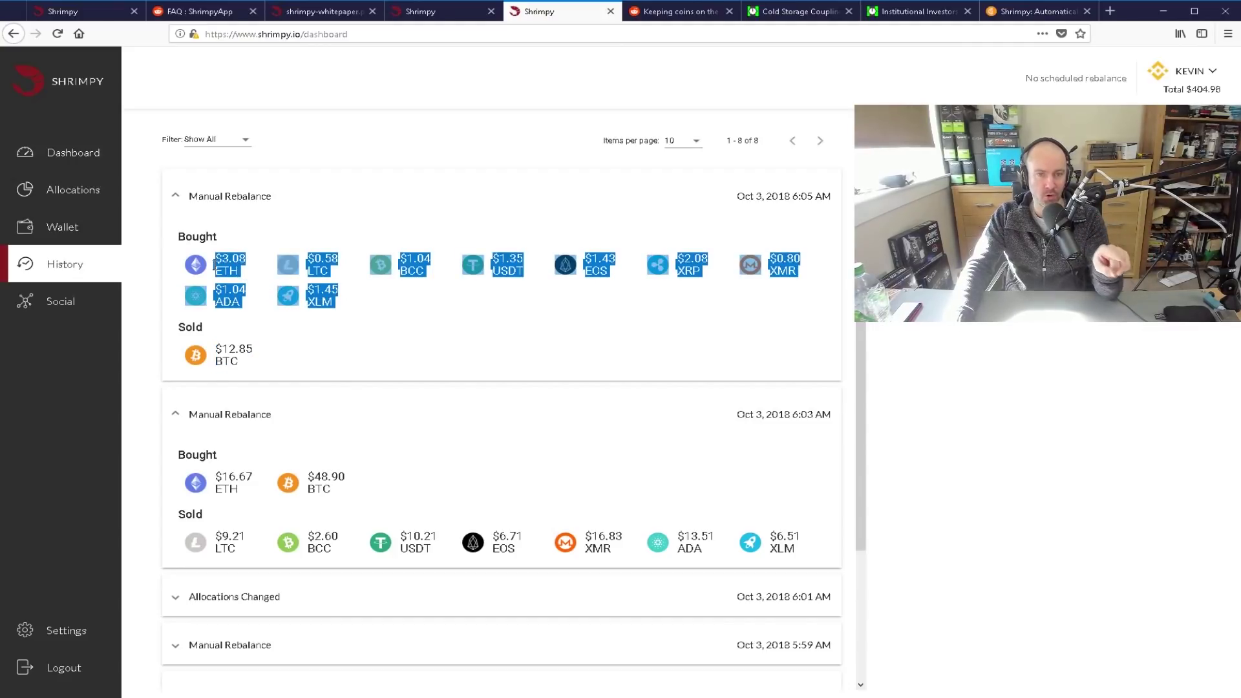
pyautogui.click(373, 233)
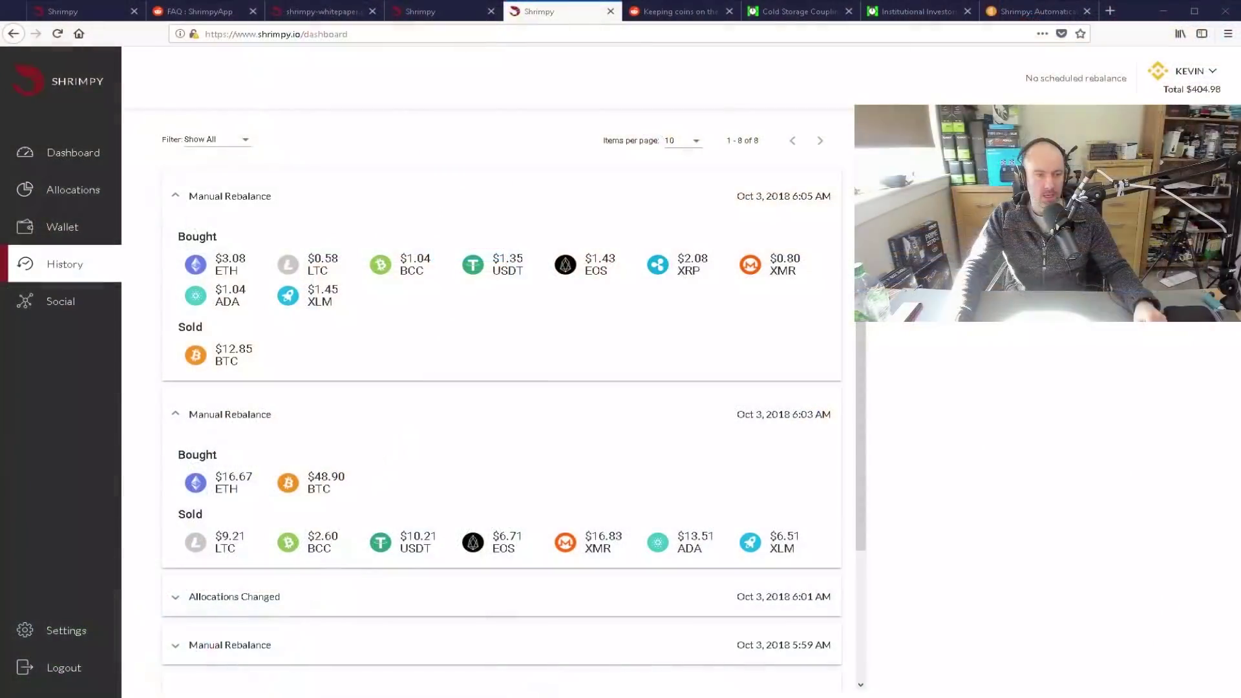
# Expand the Oct 3, 2018 5:59 AM and 5:57 AM manual rebalances and review their bought and sold coins
pyautogui.scroll(-3, 452, 420)
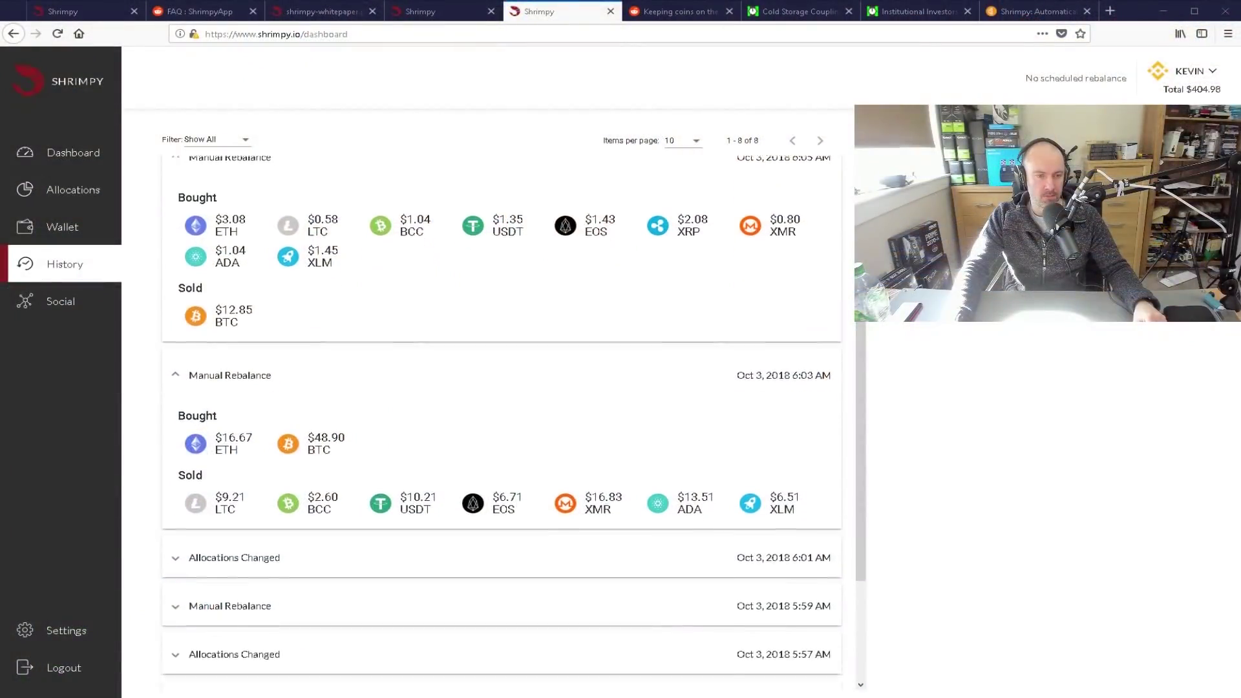
pyautogui.click(283, 481)
pyautogui.scroll(-3, 278, 491)
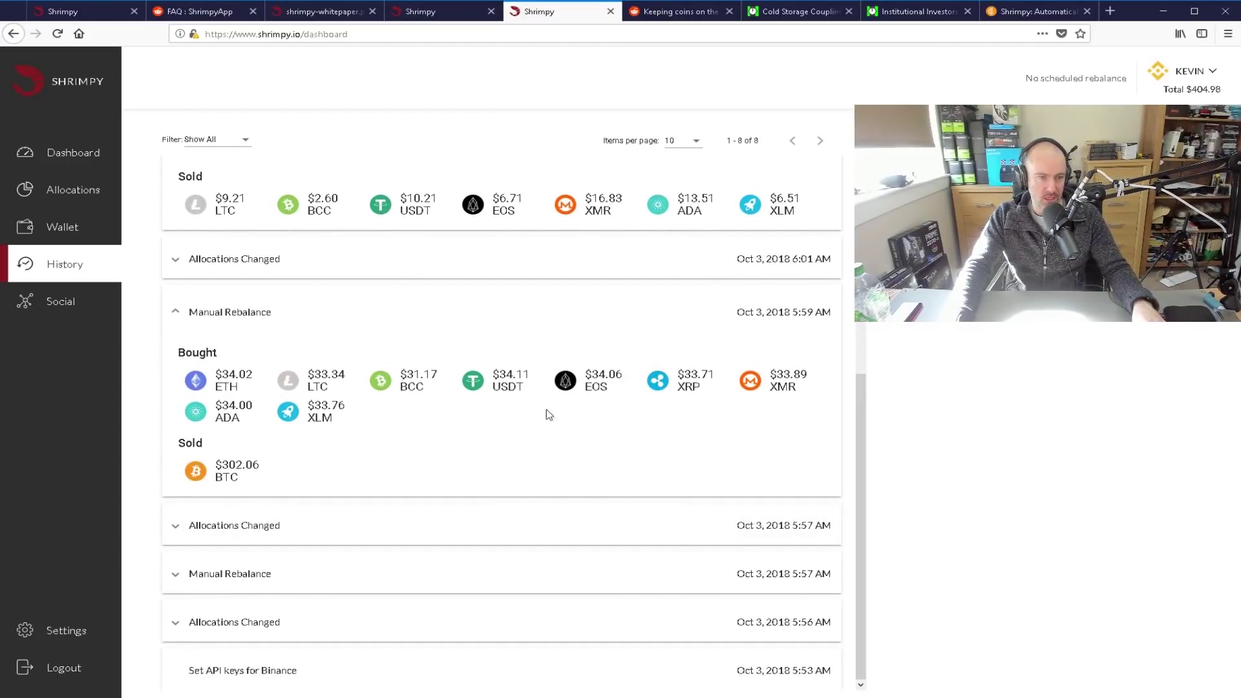
pyautogui.click(288, 574)
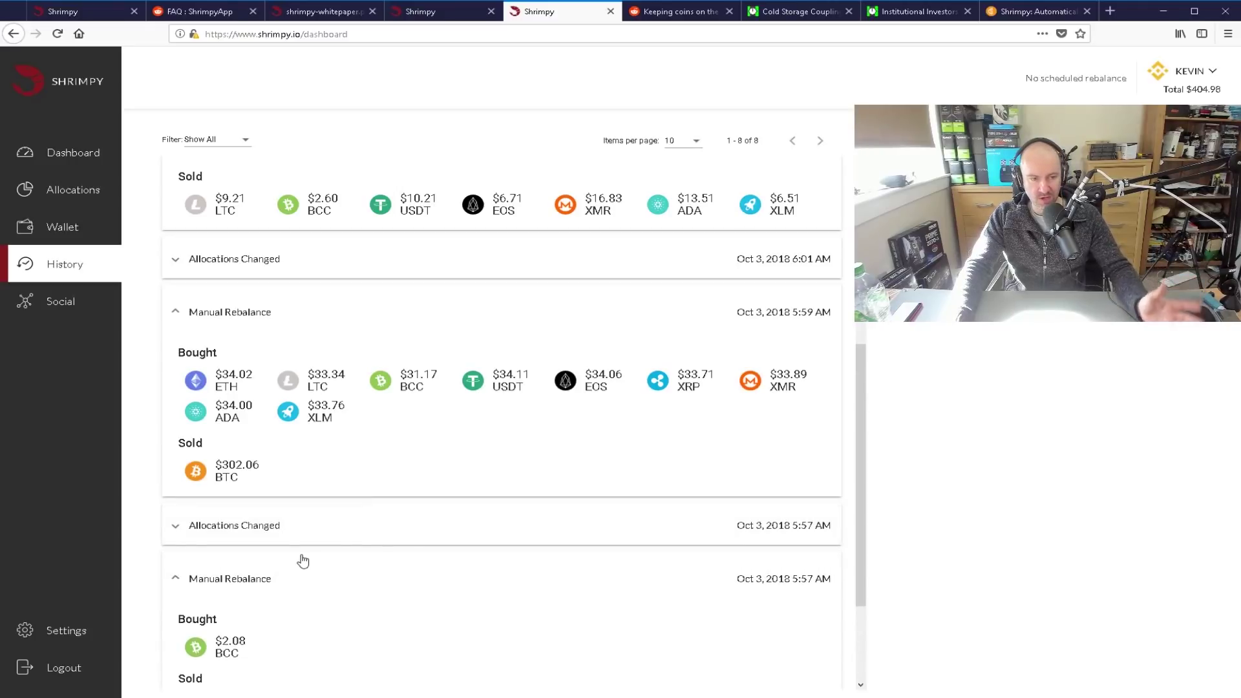
pyautogui.scroll(-2, 298, 563)
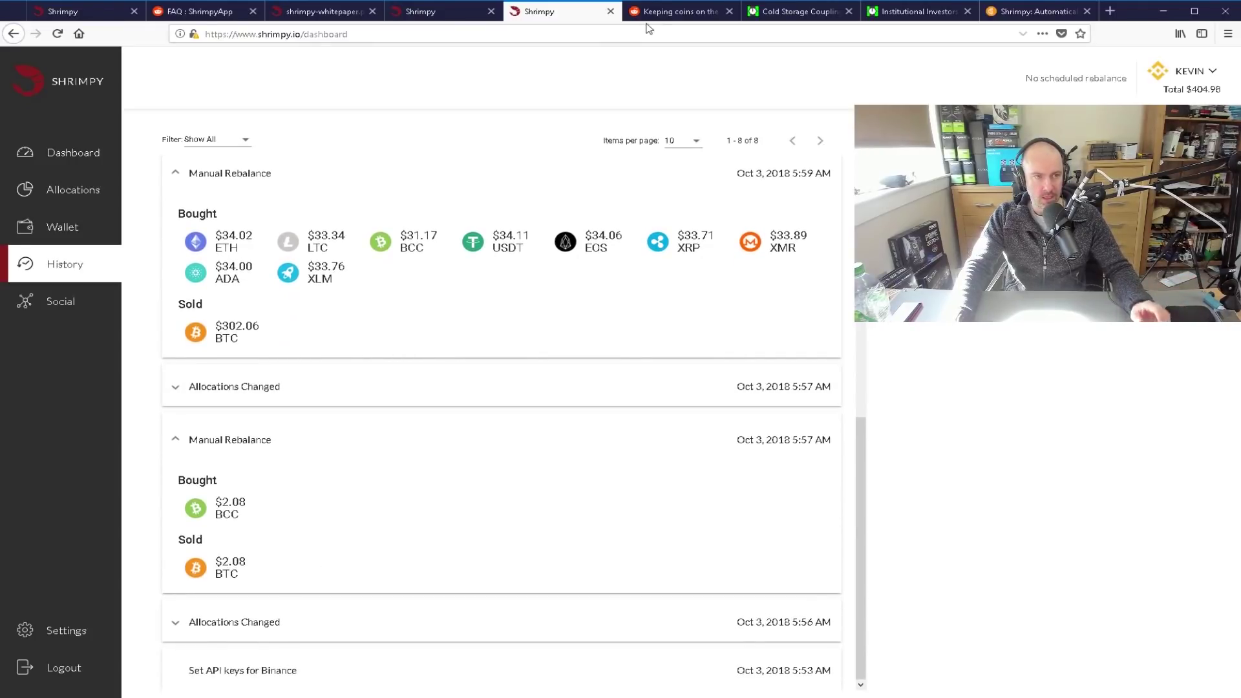
# Compare Bitcoin's actual percentage on the dashboard with the target percentages of Bitcoin, Bitcoin Cash and Cardano in the allocations
pyautogui.click(78, 166)
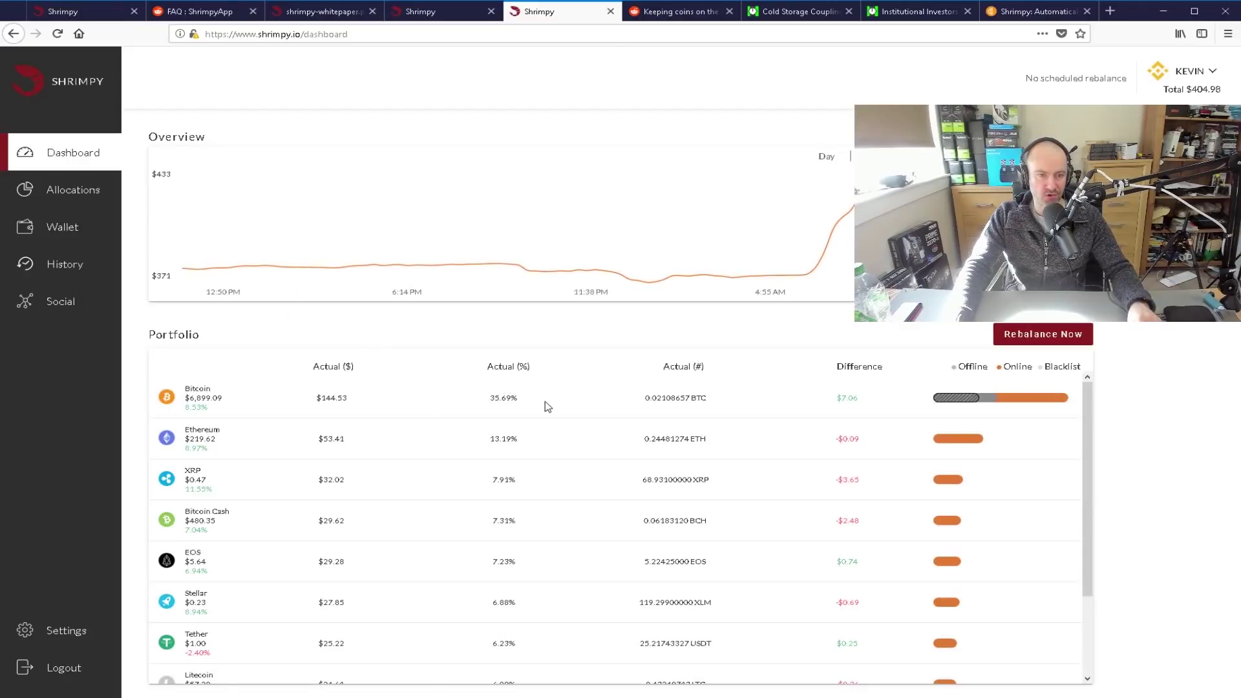
pyautogui.moveTo(527, 407); pyautogui.dragTo(485, 409)
pyautogui.click(88, 194)
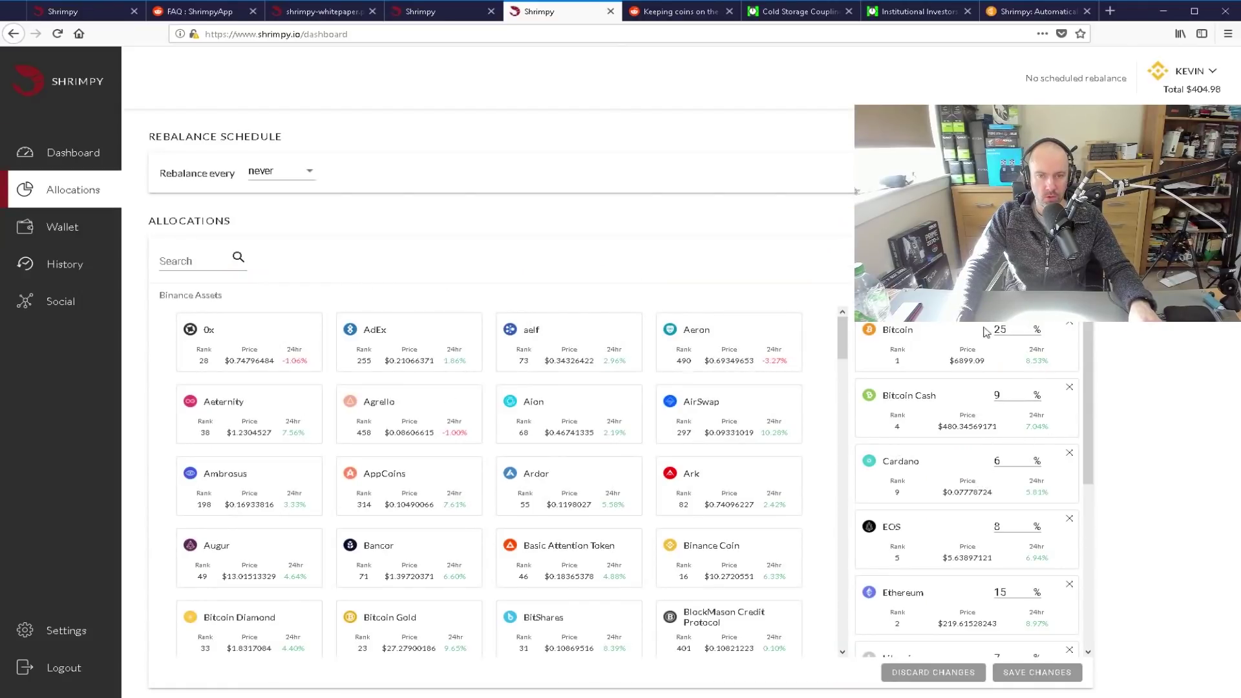
pyautogui.moveTo(1019, 326); pyautogui.dragTo(960, 325)
pyautogui.moveTo(1017, 394); pyautogui.dragTo(983, 394)
pyautogui.moveTo(1018, 461); pyautogui.dragTo(986, 461)
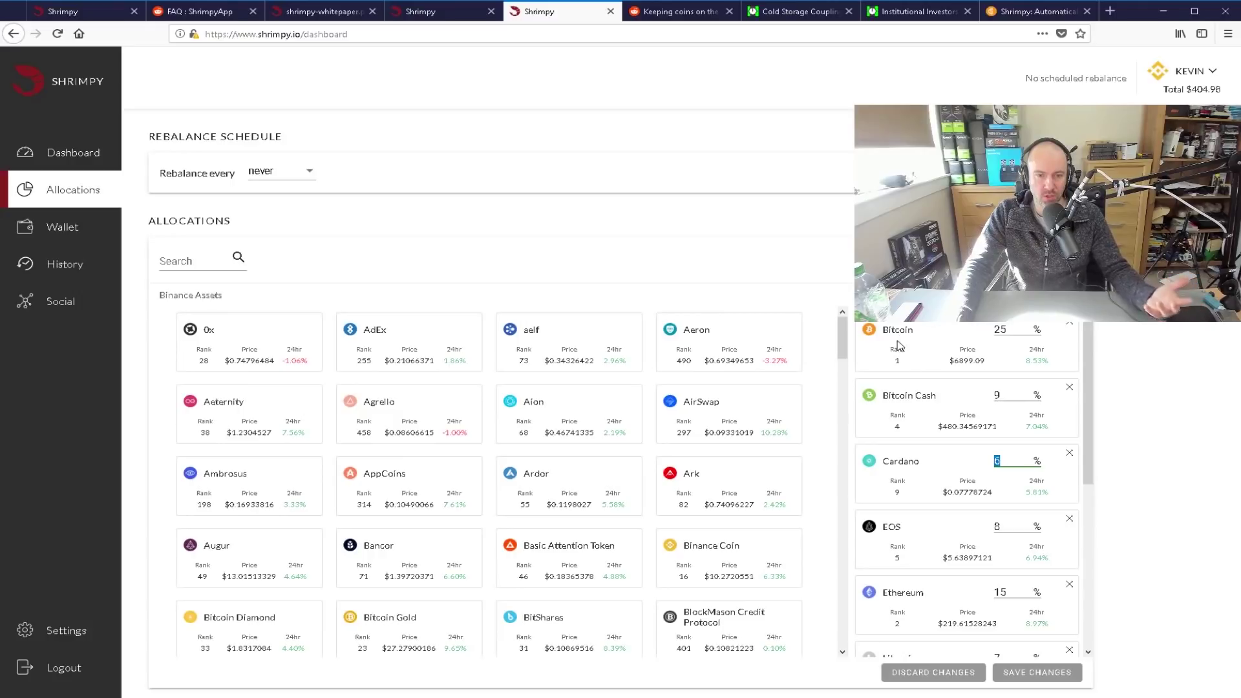
# Look through the available Binance assets and the Cardano and EOS target percentages, and return to the dashboard
pyautogui.scroll(-10, 685, 396)
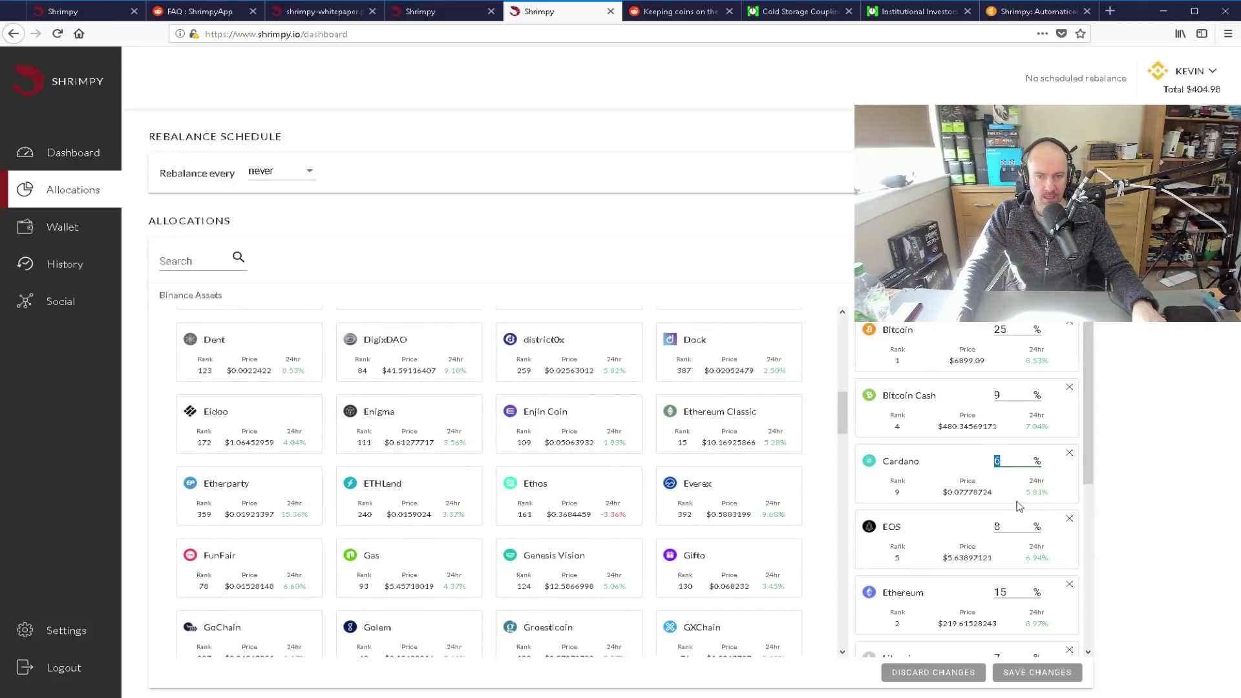
pyautogui.moveTo(1088, 471); pyautogui.dragTo(1102, 365)
pyautogui.doubleClick(997, 461)
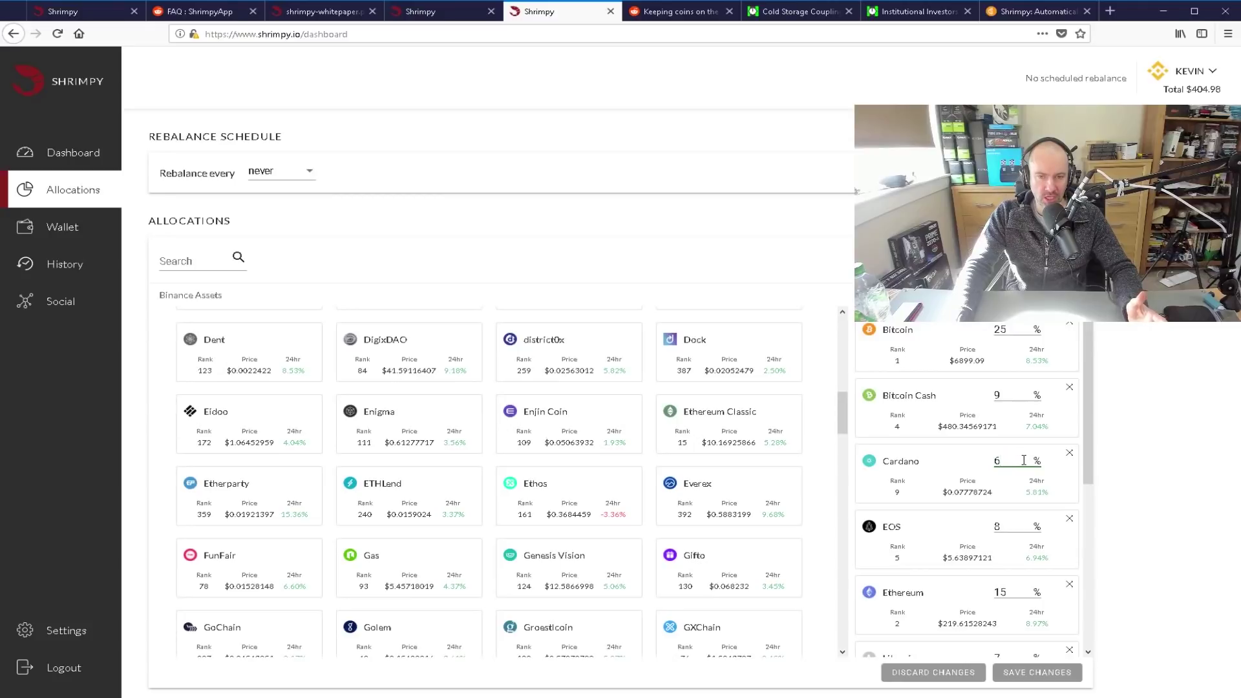
pyautogui.doubleClick(981, 532)
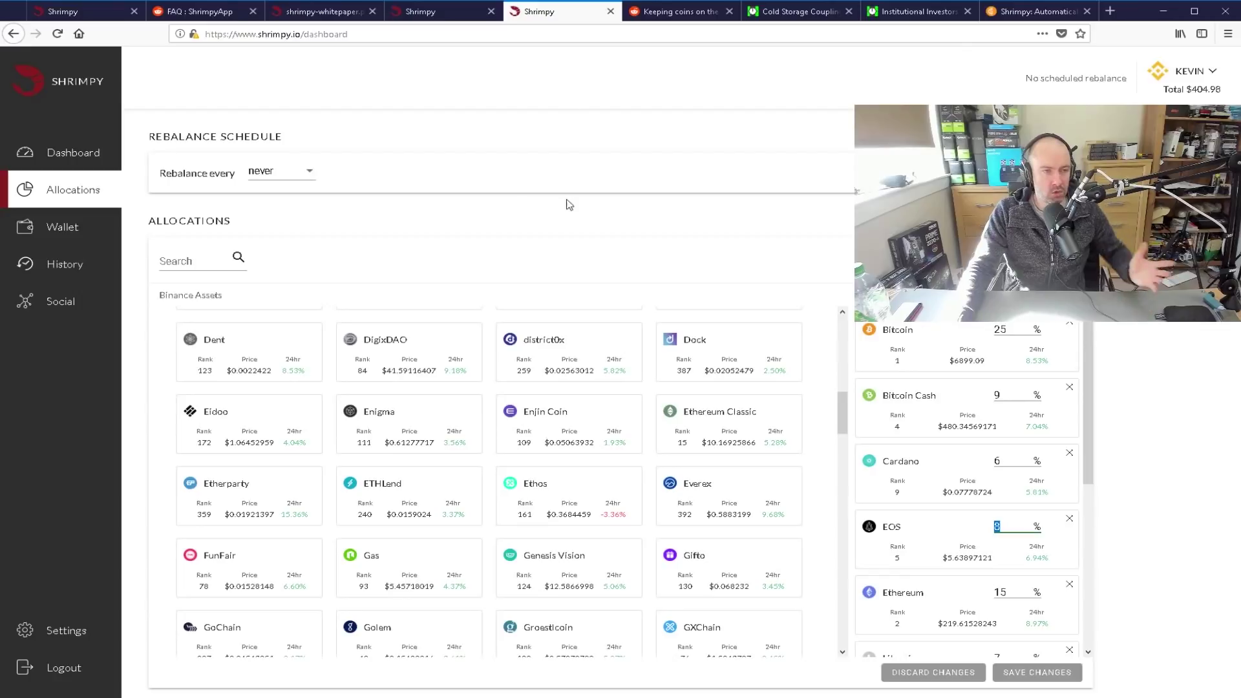
pyautogui.click(99, 165)
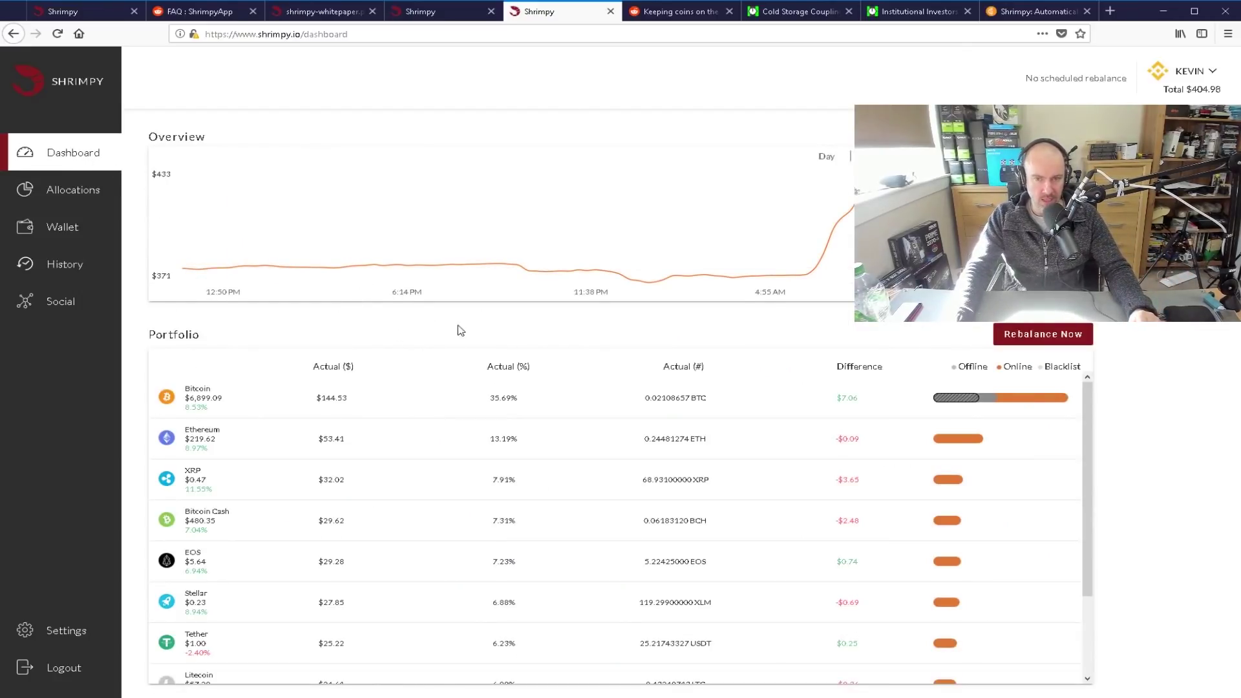
# Inspect Bitcoin's actual dollar value and its offline and online amounts in the dashboard portfolio
pyautogui.moveTo(999, 406)
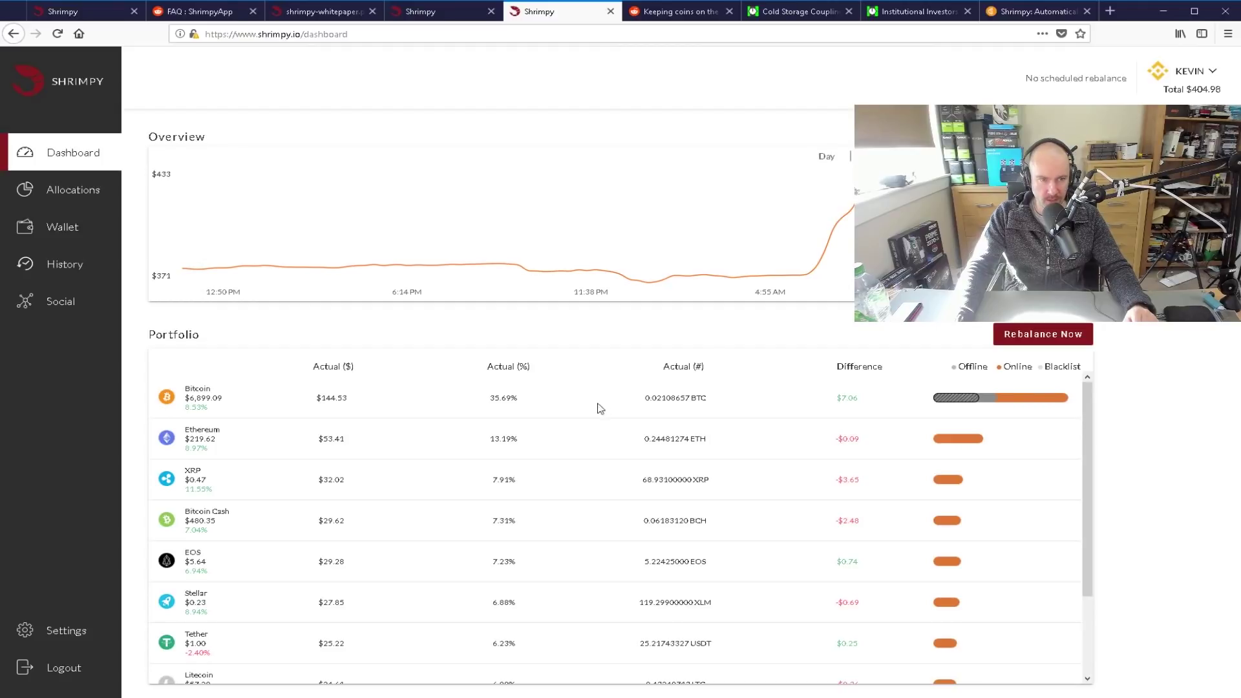
pyautogui.moveTo(353, 406); pyautogui.dragTo(313, 413)
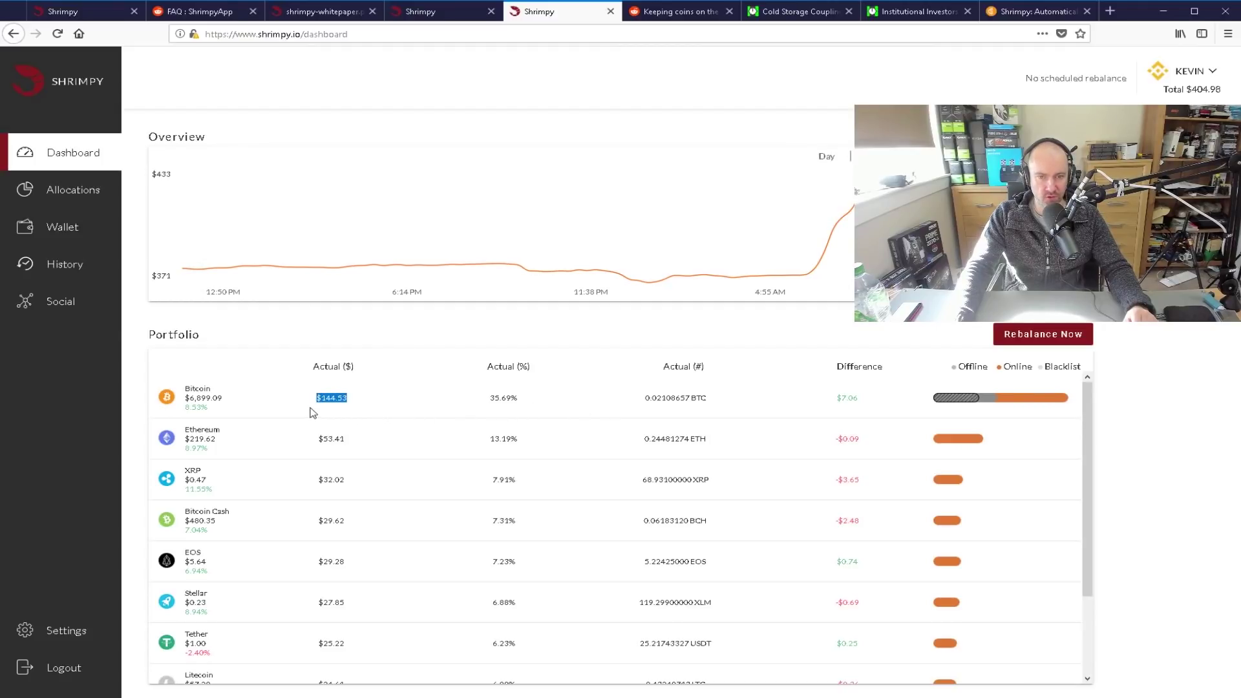
pyautogui.moveTo(962, 389)
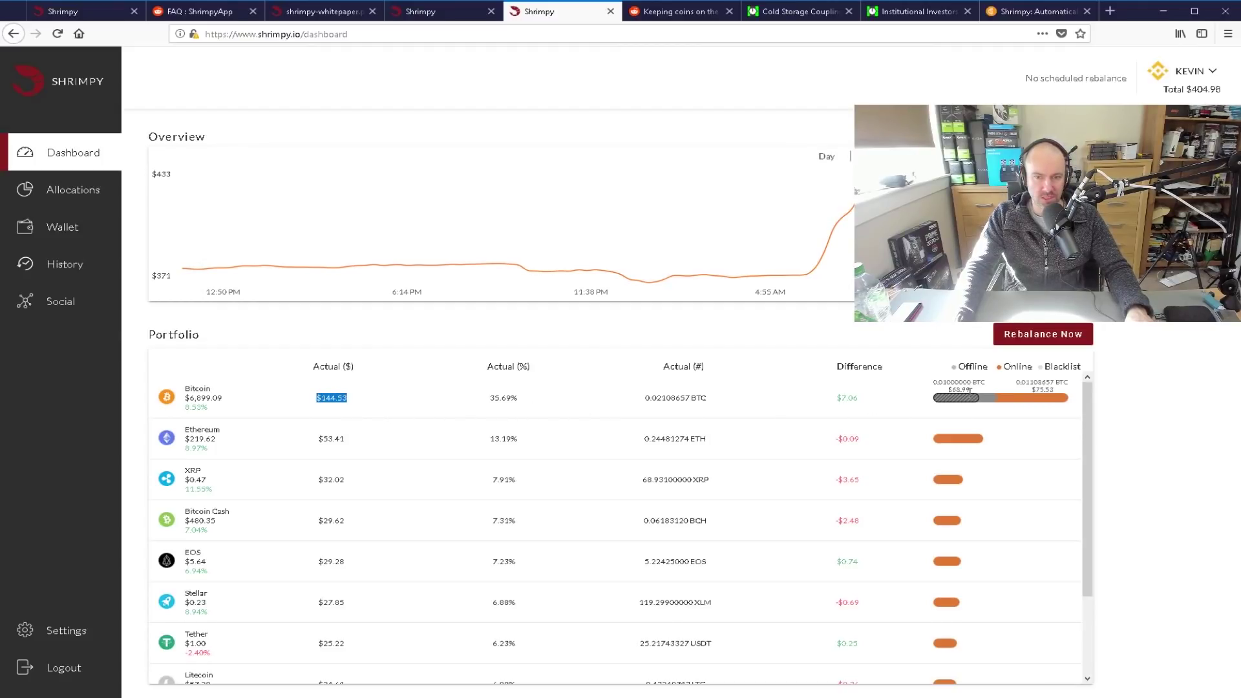
pyautogui.click(975, 395)
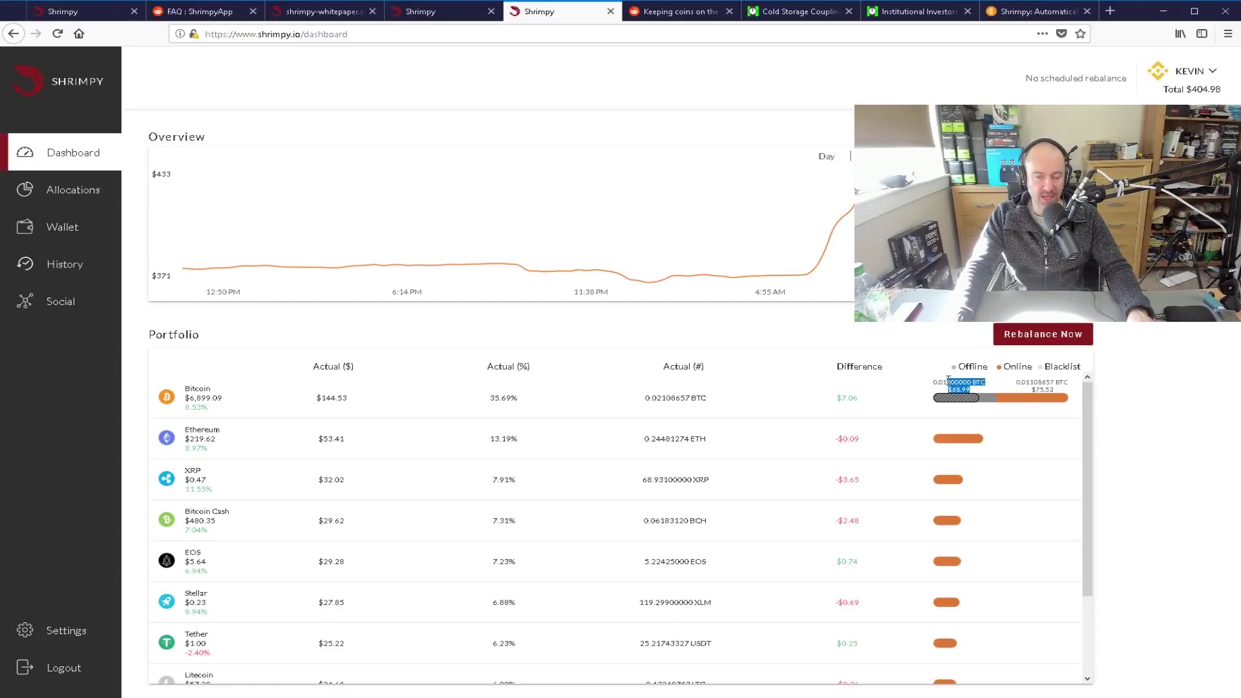
pyautogui.moveTo(936, 387); pyautogui.dragTo(970, 390)
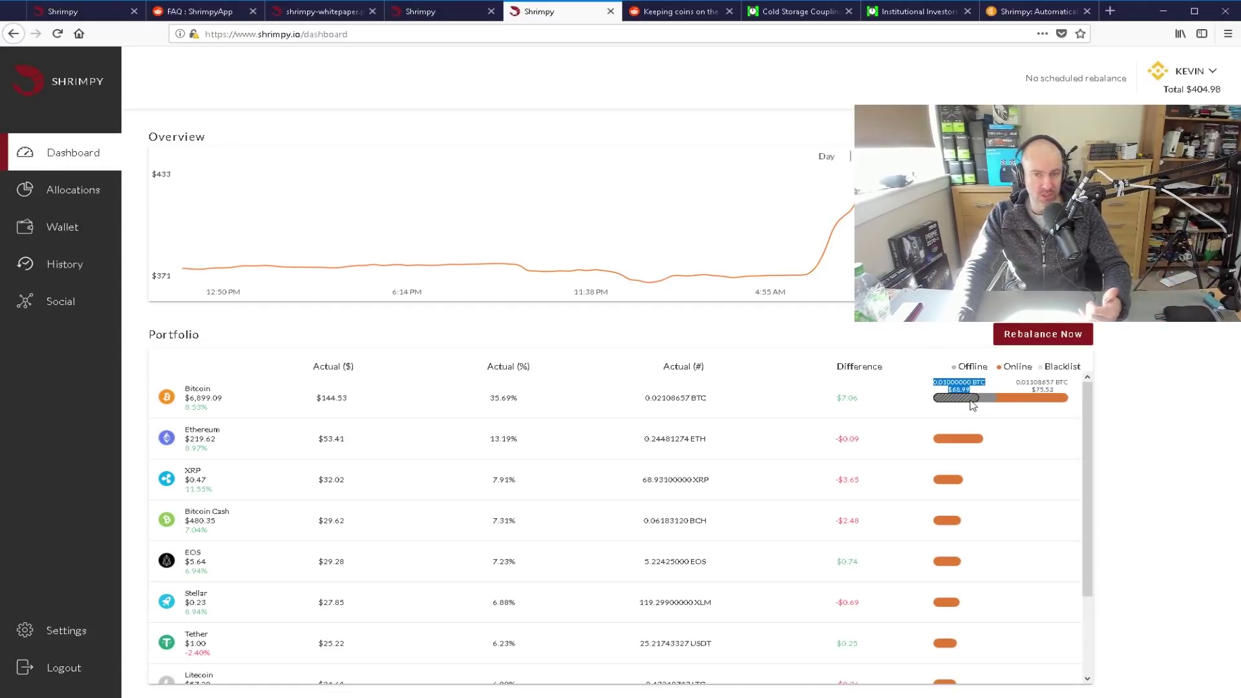
pyautogui.click(991, 399)
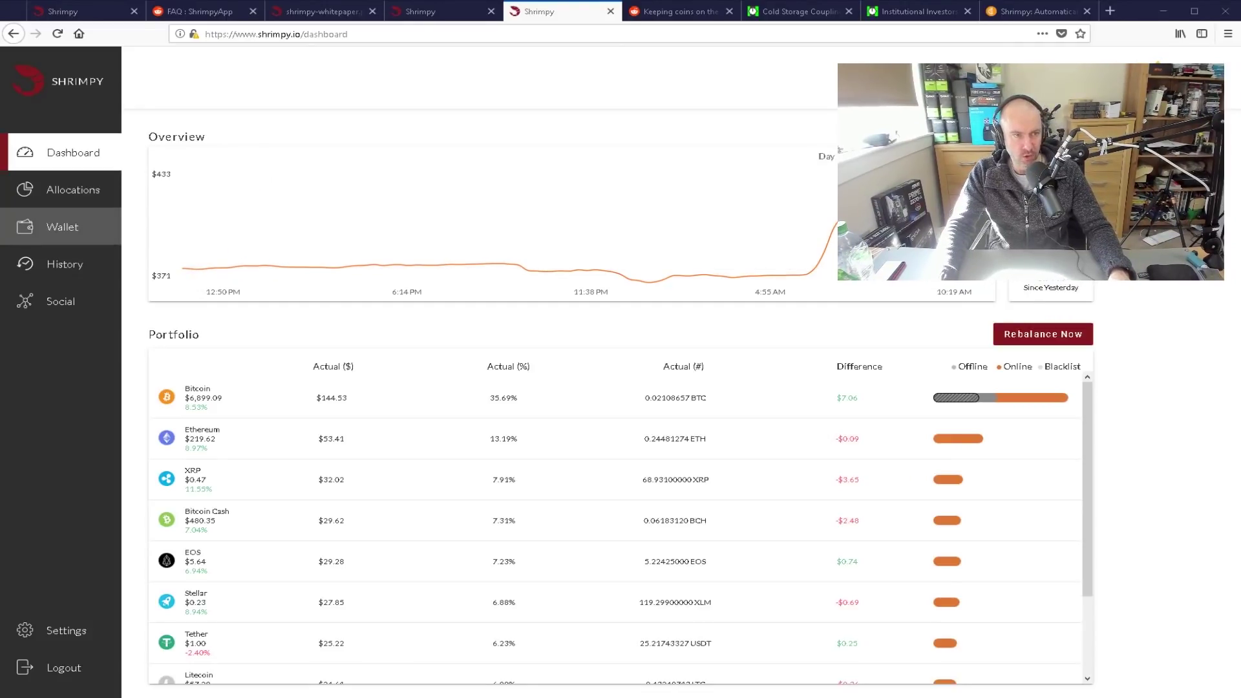
# Open the wallet's cold storage page and check the asset choices and the options of the Bitcoin balance
pyautogui.click(65, 227)
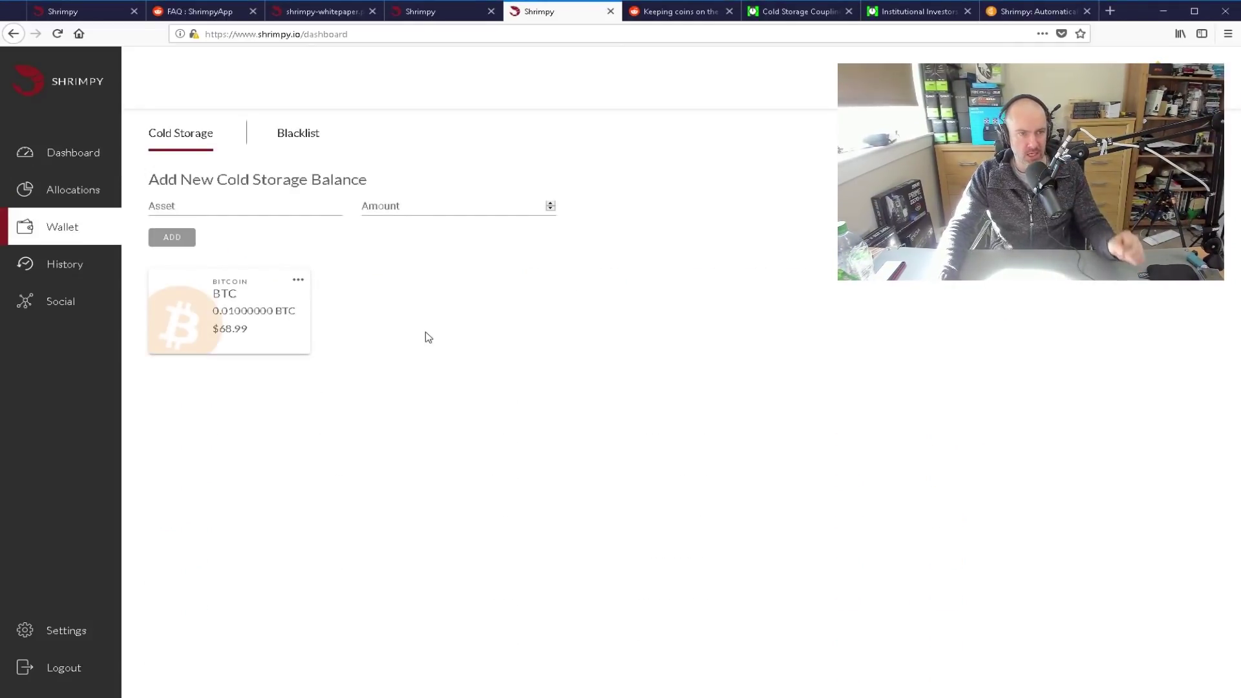
pyautogui.click(280, 205)
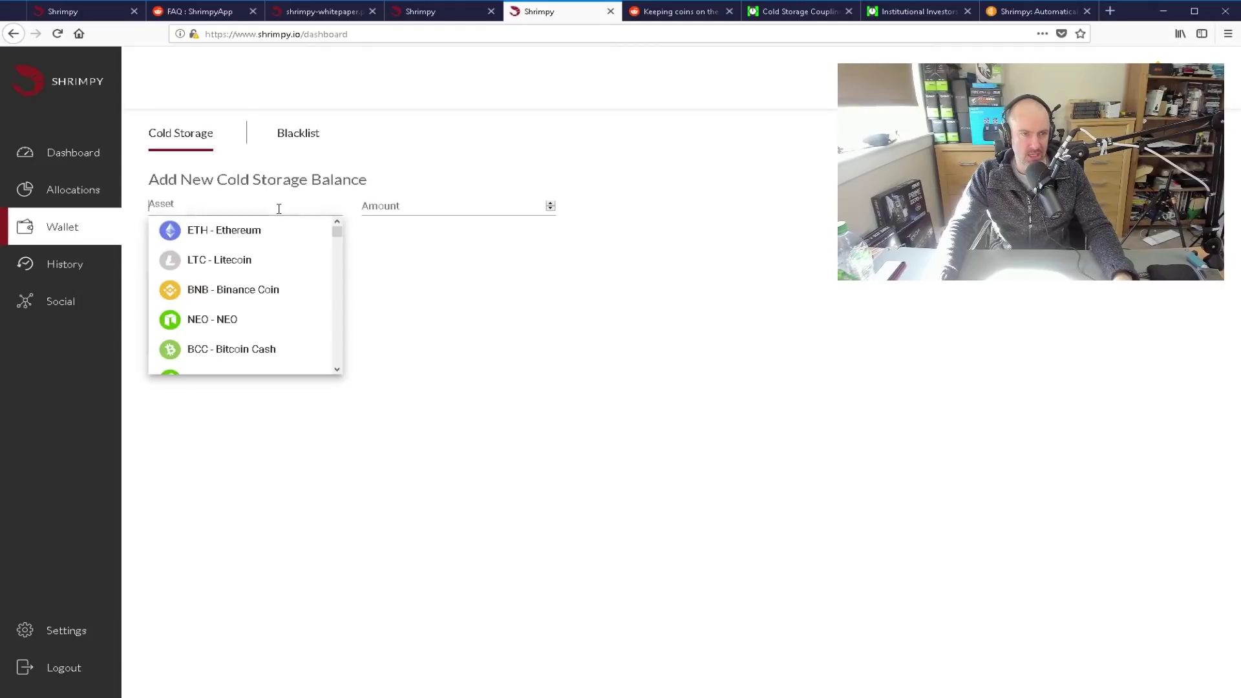
pyautogui.click(435, 324)
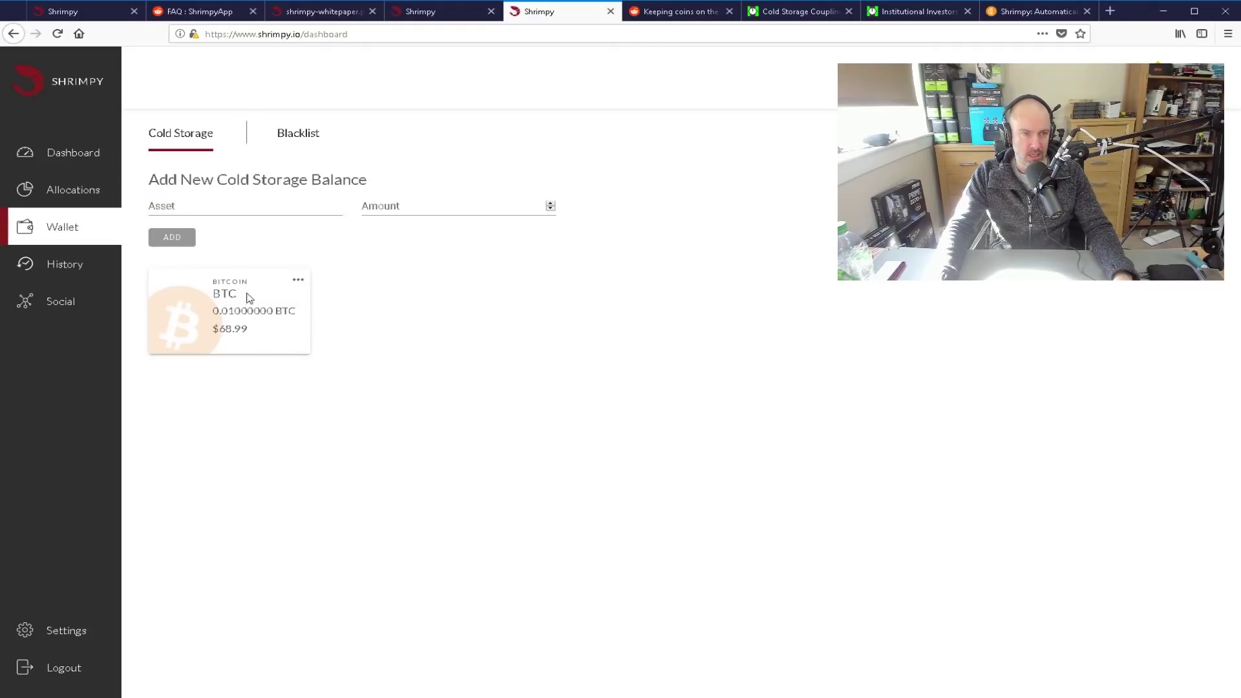
pyautogui.click(298, 283)
pyautogui.click(219, 227)
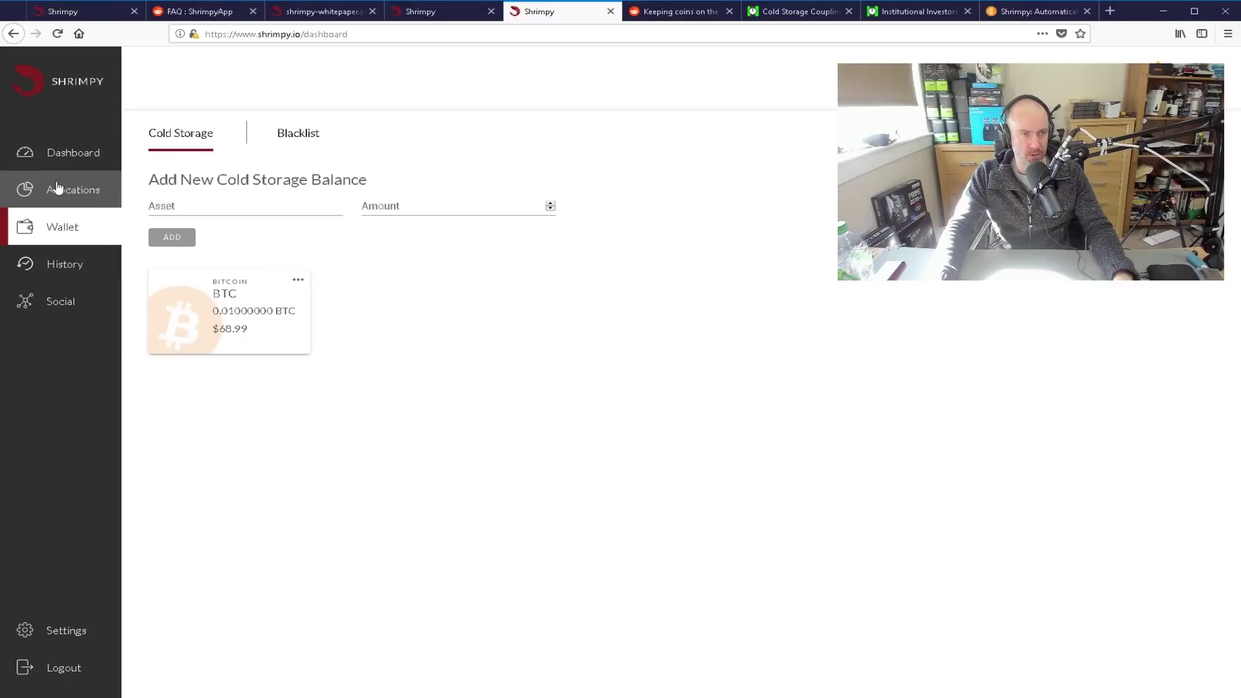
# View the allocations, and compare the wallet's Bitcoin cold storage balance with Bitcoin's offline portion on the dashboard
pyautogui.click(74, 191)
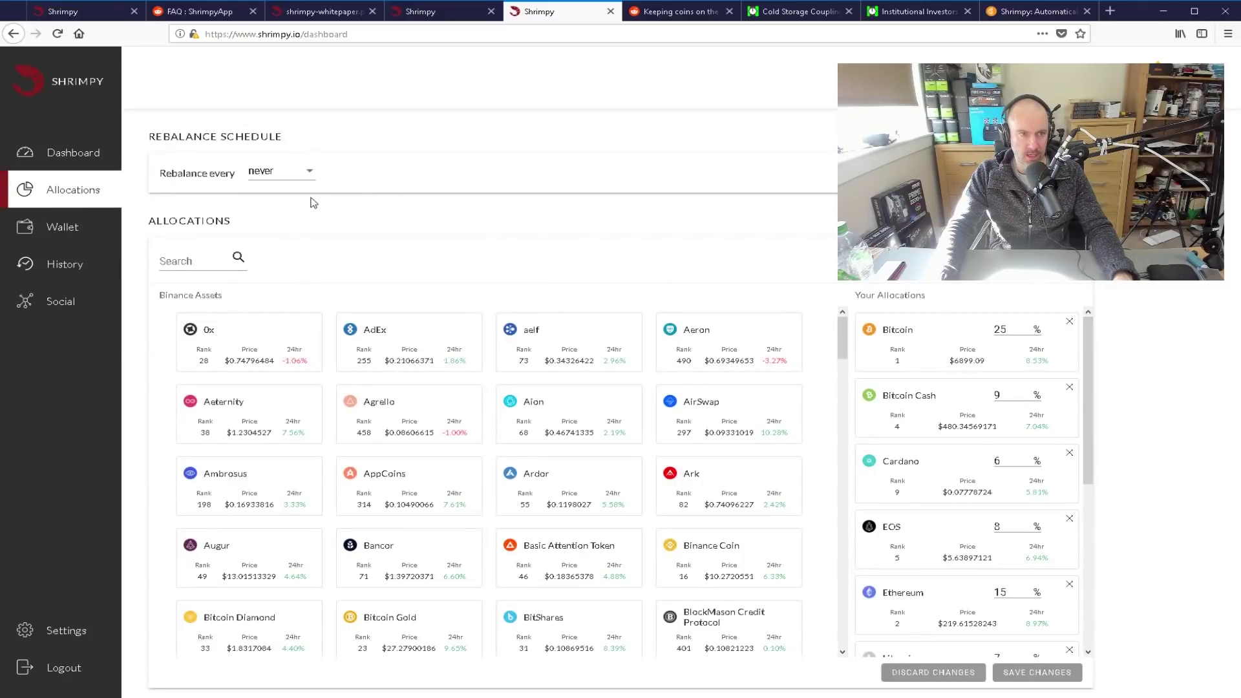
pyautogui.click(73, 155)
pyautogui.click(62, 226)
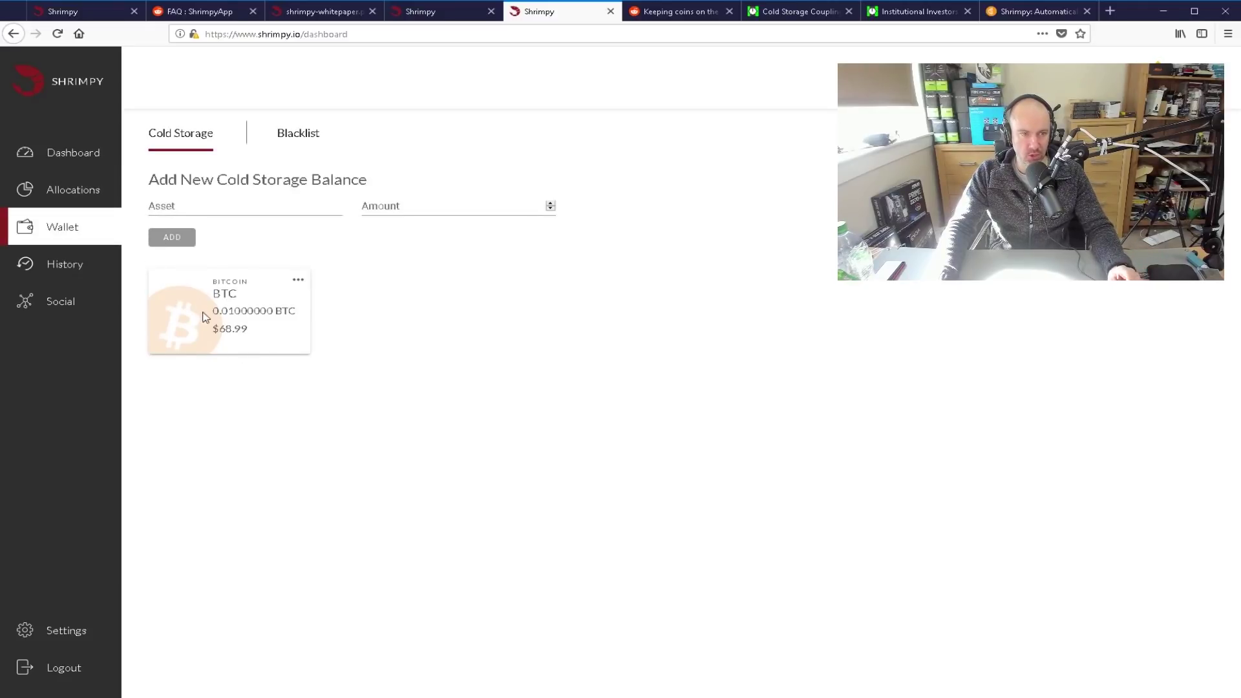
pyautogui.click(94, 165)
pyautogui.moveTo(975, 399)
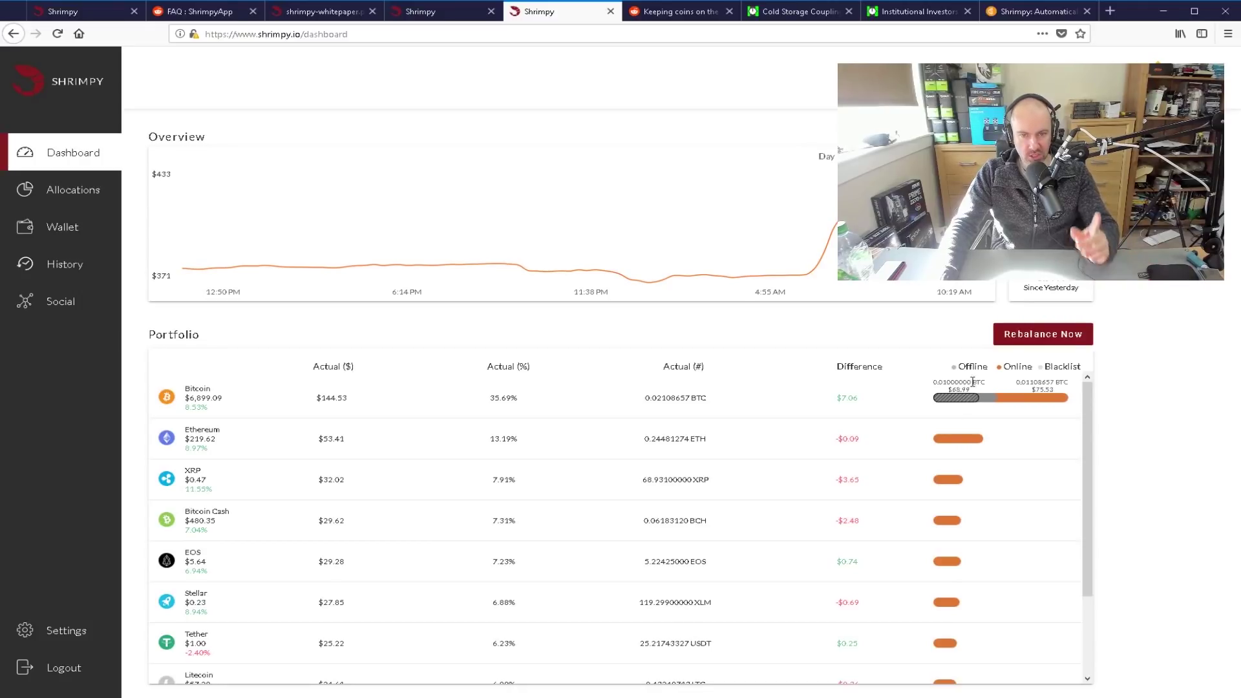
# Return to the wallet and look through the assets available for a new cold storage balance, without adding one
pyautogui.click(81, 226)
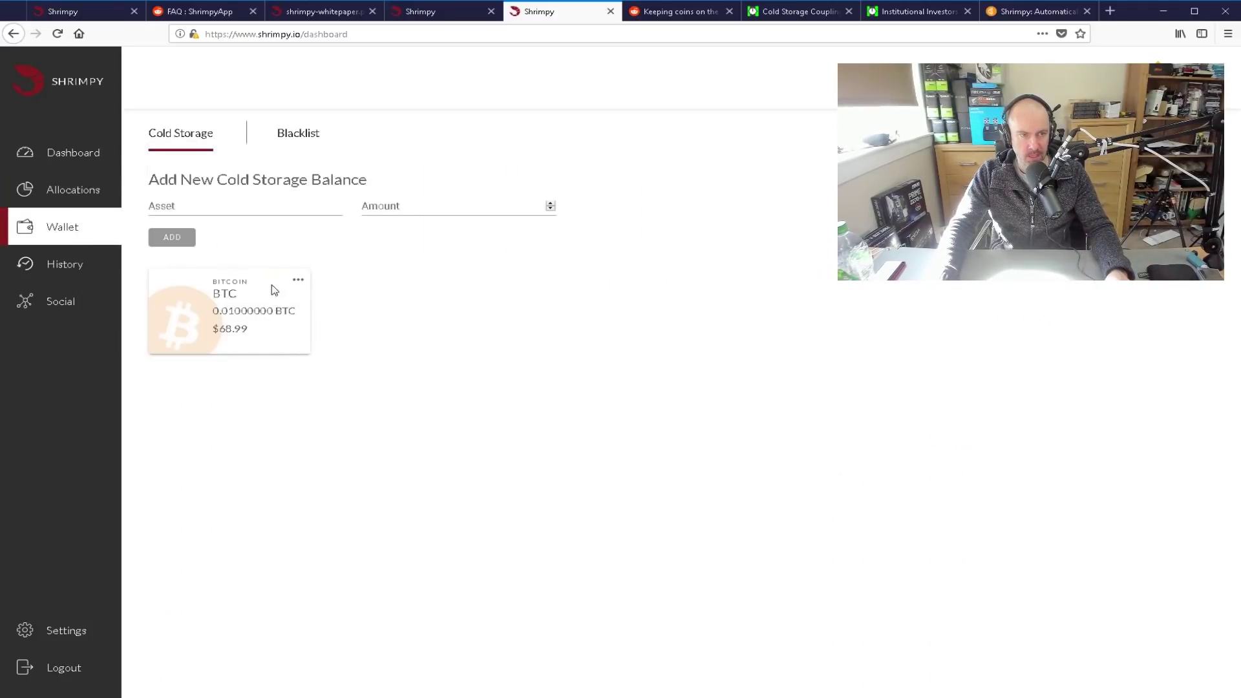
pyautogui.click(311, 210)
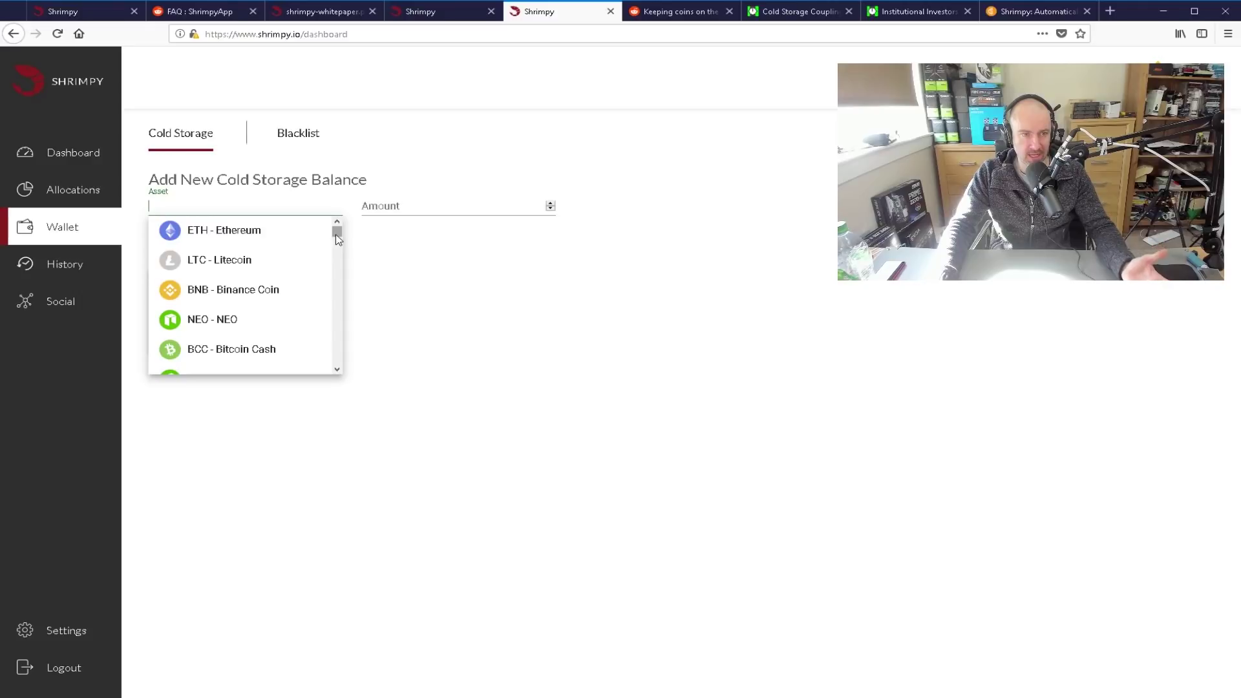
pyautogui.moveTo(337, 239)
pyautogui.mouseDown()
pyautogui.moveTo(352, 352)
pyautogui.moveTo(338, 230)
pyautogui.mouseUp()
pyautogui.click(514, 323)
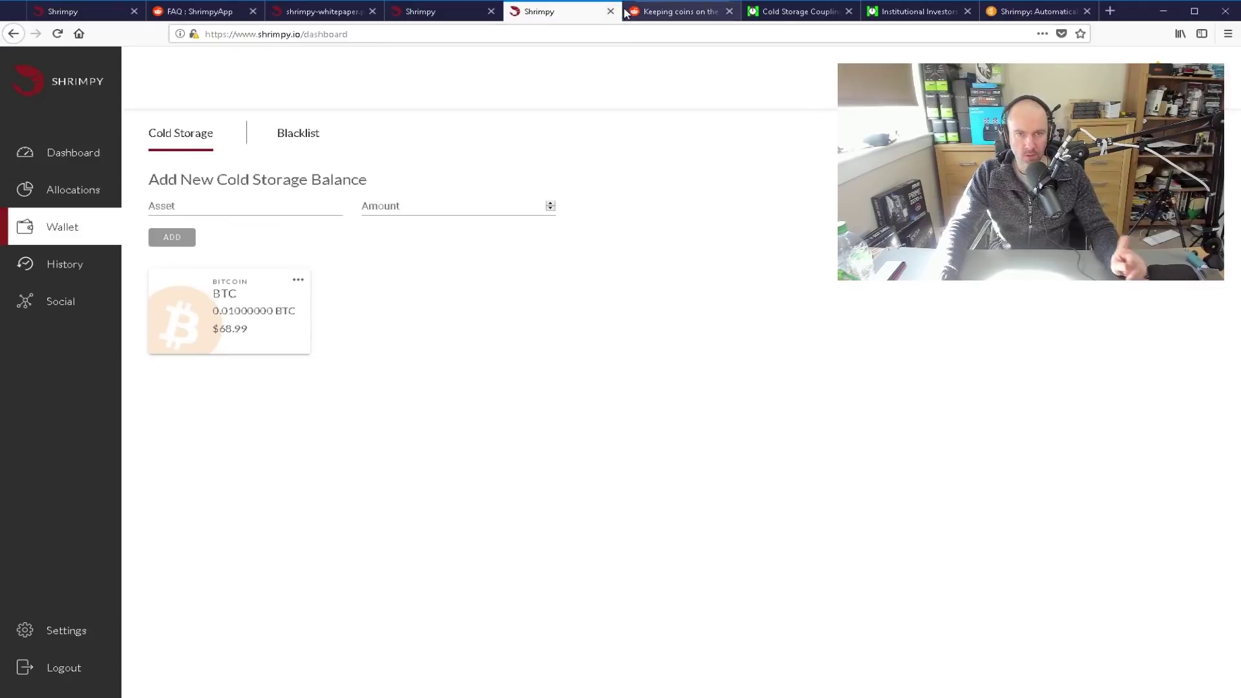
# Read ShrimpyApp's replies in the Reddit thread "Keeping coins on the exchange?" about holding assets offline
pyautogui.click(685, 17)
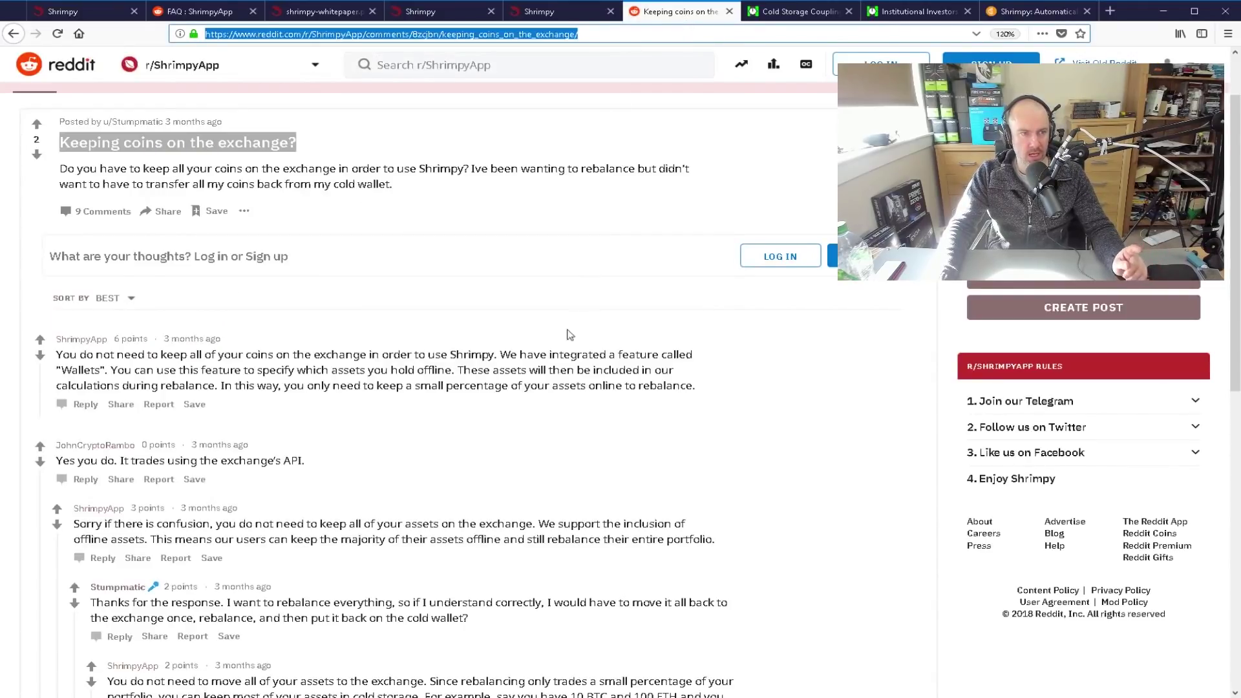
pyautogui.click(478, 288)
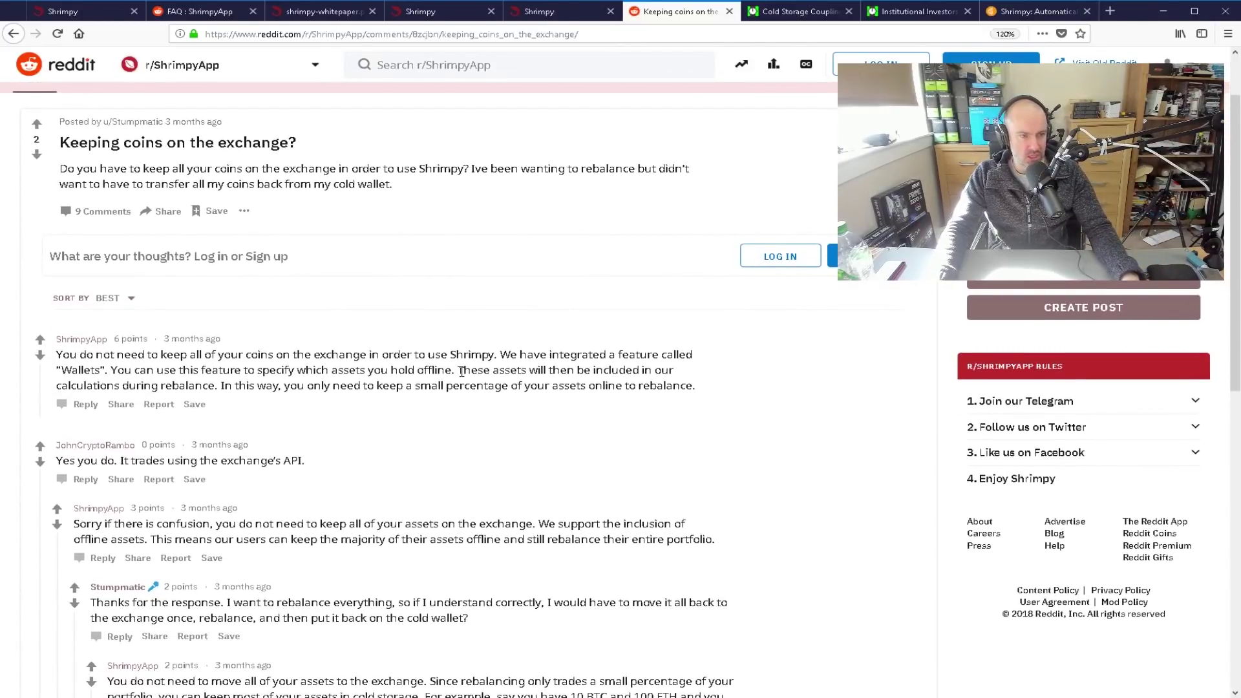
pyautogui.scroll(-1, 455, 389)
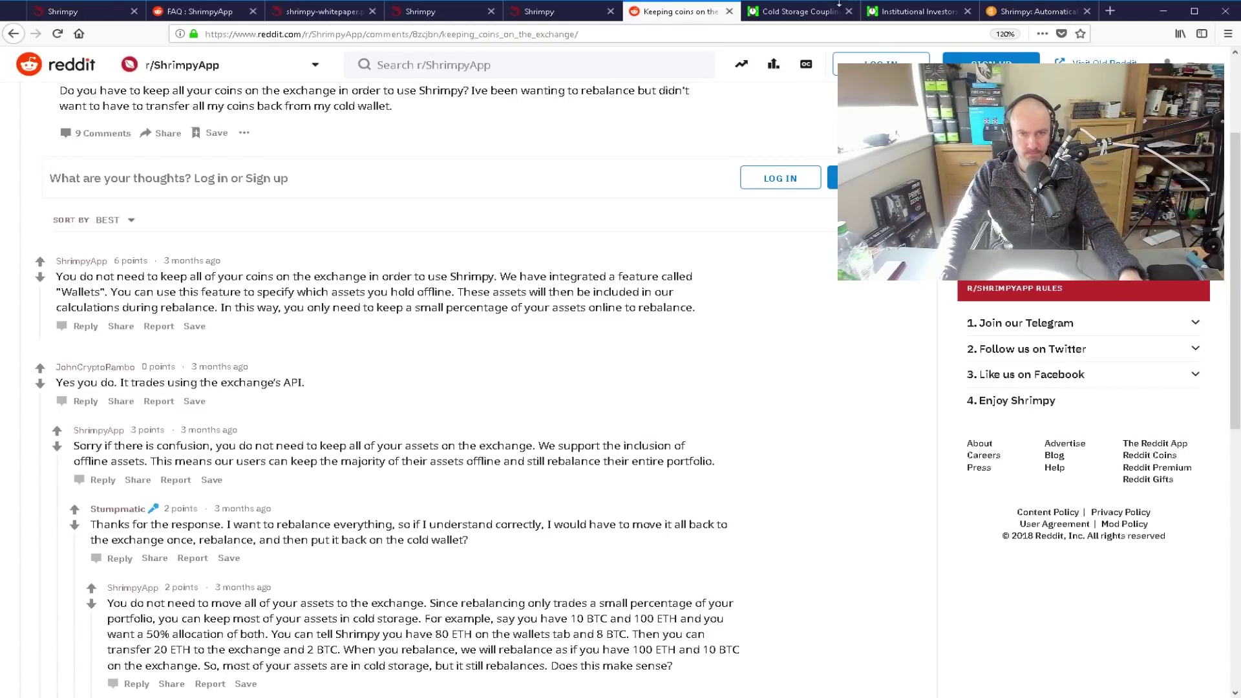
# Skim the Hacker Noon article "Cold Storage Coupling for Portfolio Rebalancing in Crypto", including its offline and online bar graphs
pyautogui.click(806, 20)
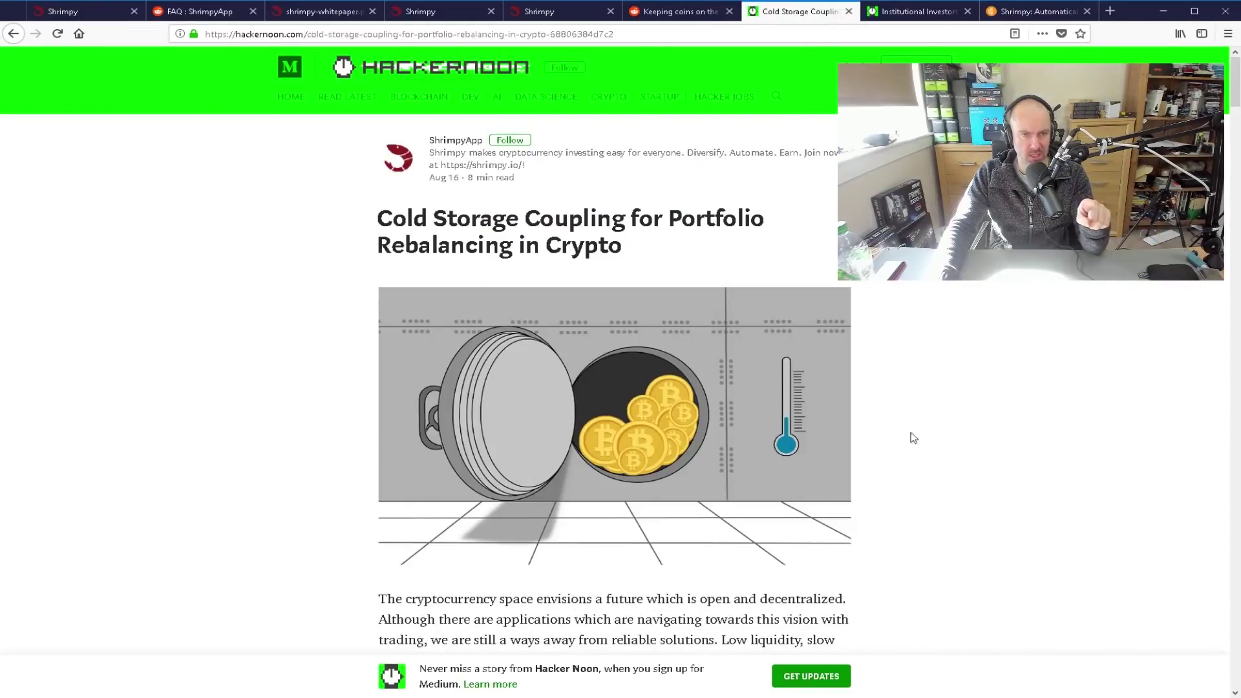
pyautogui.moveTo(1234, 84); pyautogui.dragTo(1226, 271)
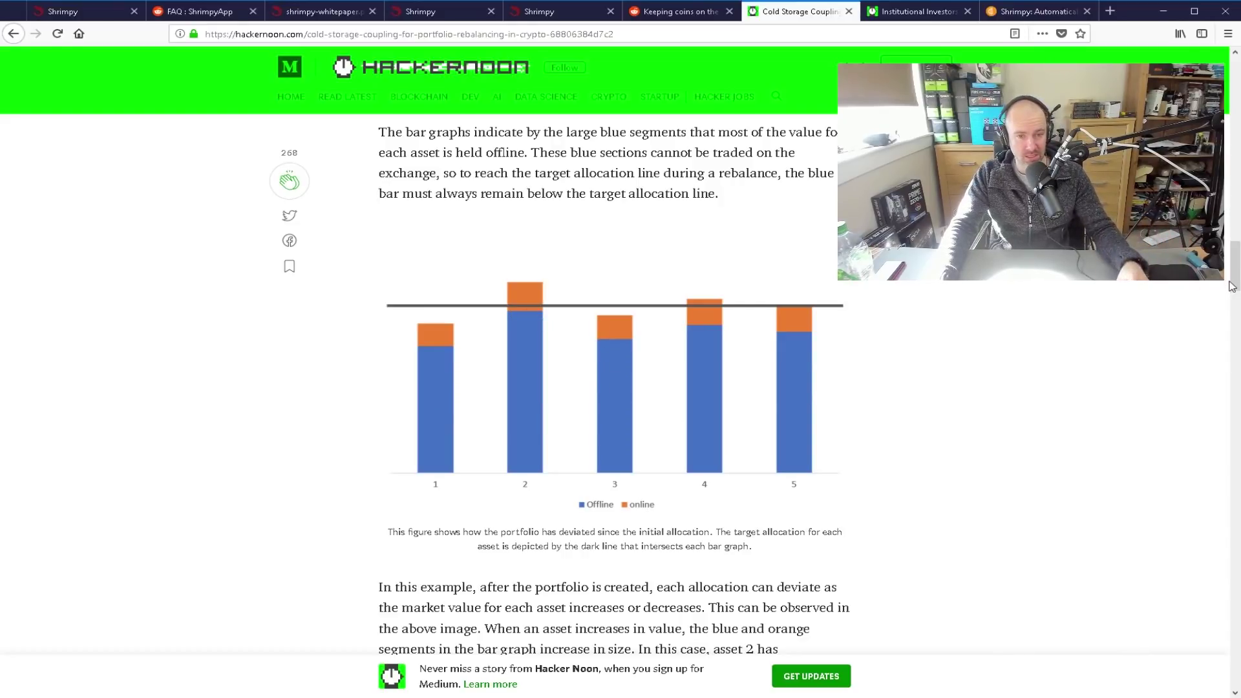
pyautogui.click(1231, 302)
pyautogui.moveTo(1231, 325); pyautogui.dragTo(1231, 87)
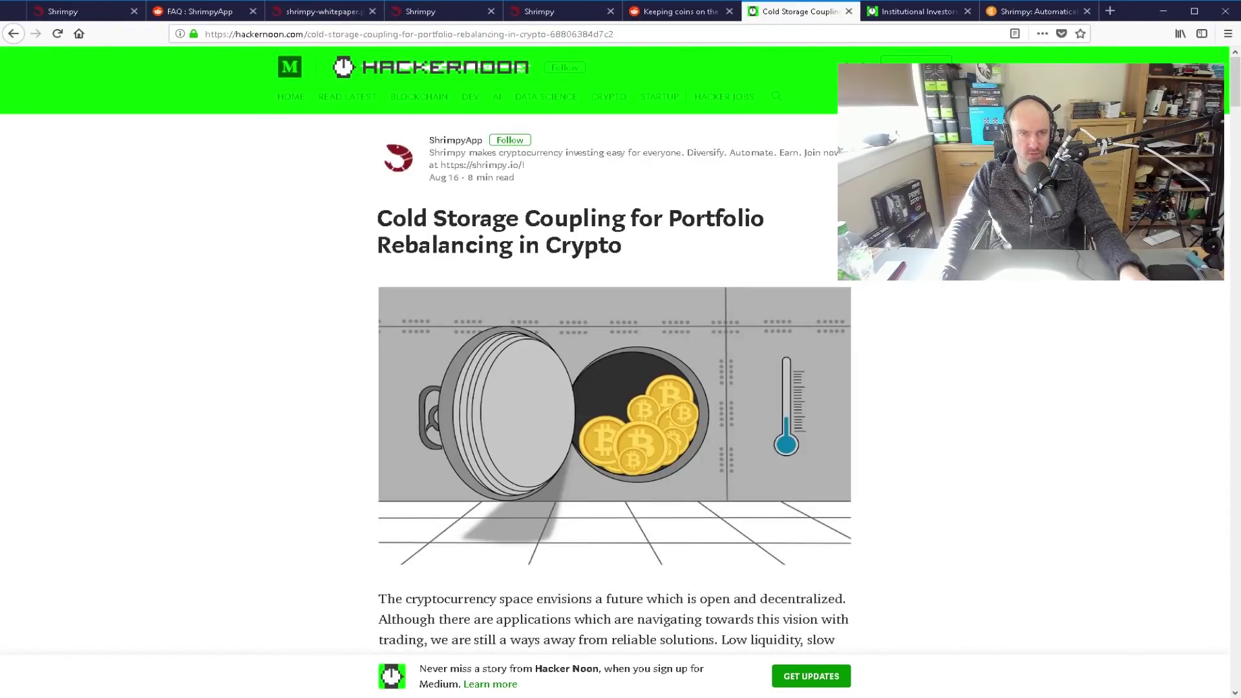
# Switch to the Shrimpy demo account and review its dashboard portfolio and target allocations
pyautogui.click(450, 17)
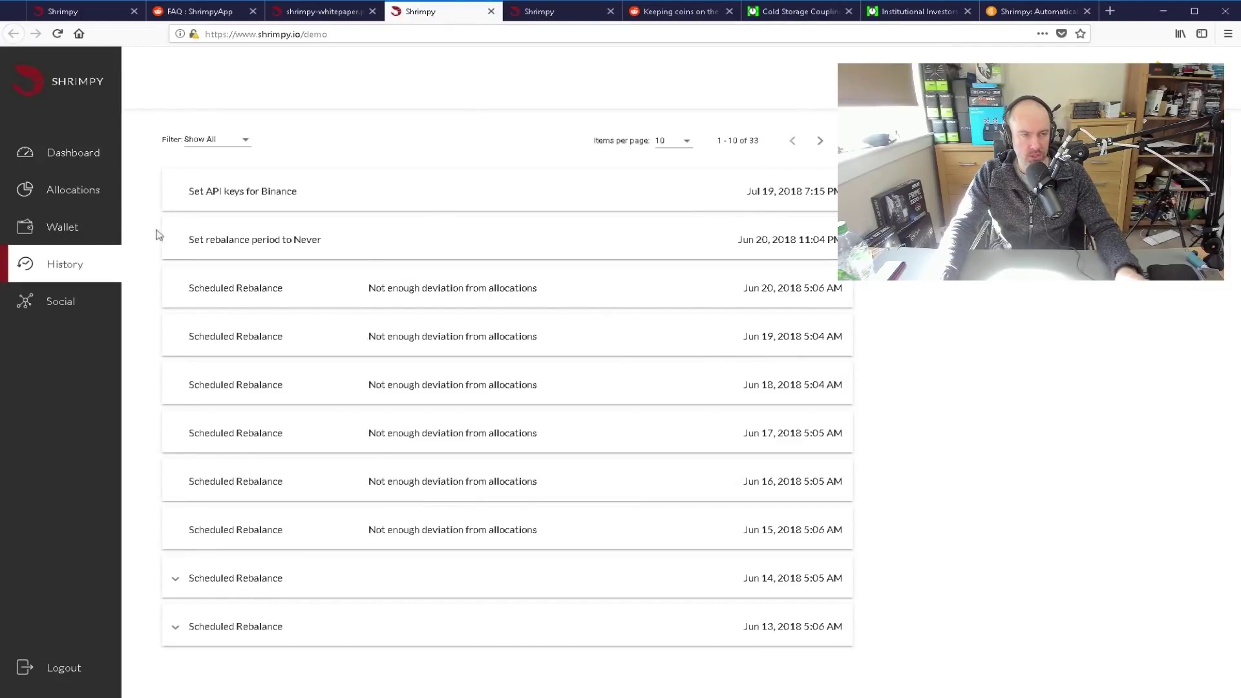
pyautogui.click(94, 160)
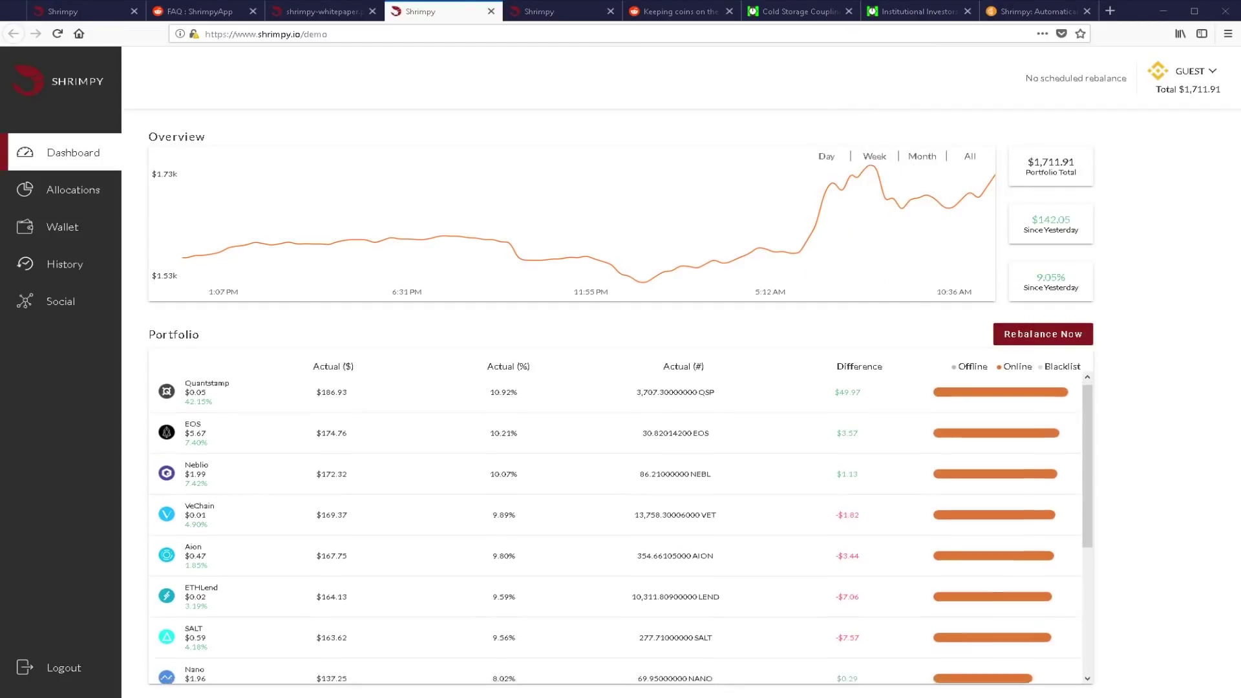
pyautogui.scroll(-5, 617, 530)
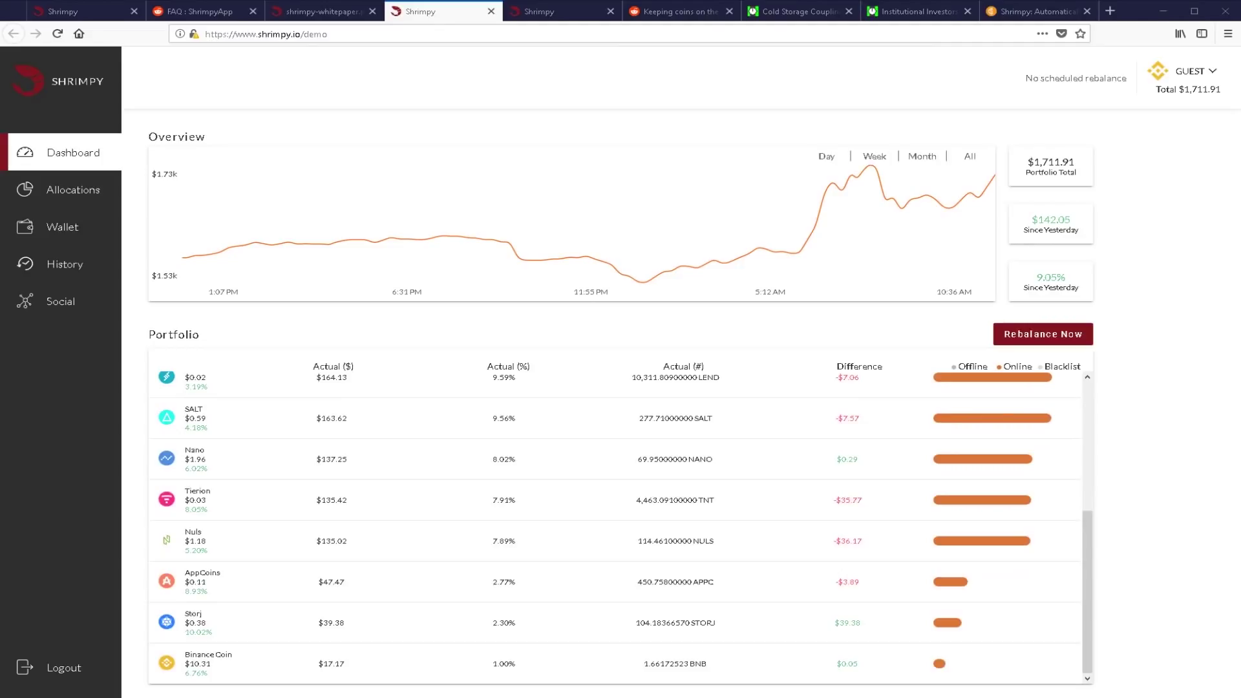
pyautogui.scroll(5, 617, 529)
pyautogui.scroll(-5, 617, 530)
pyautogui.scroll(5, 617, 530)
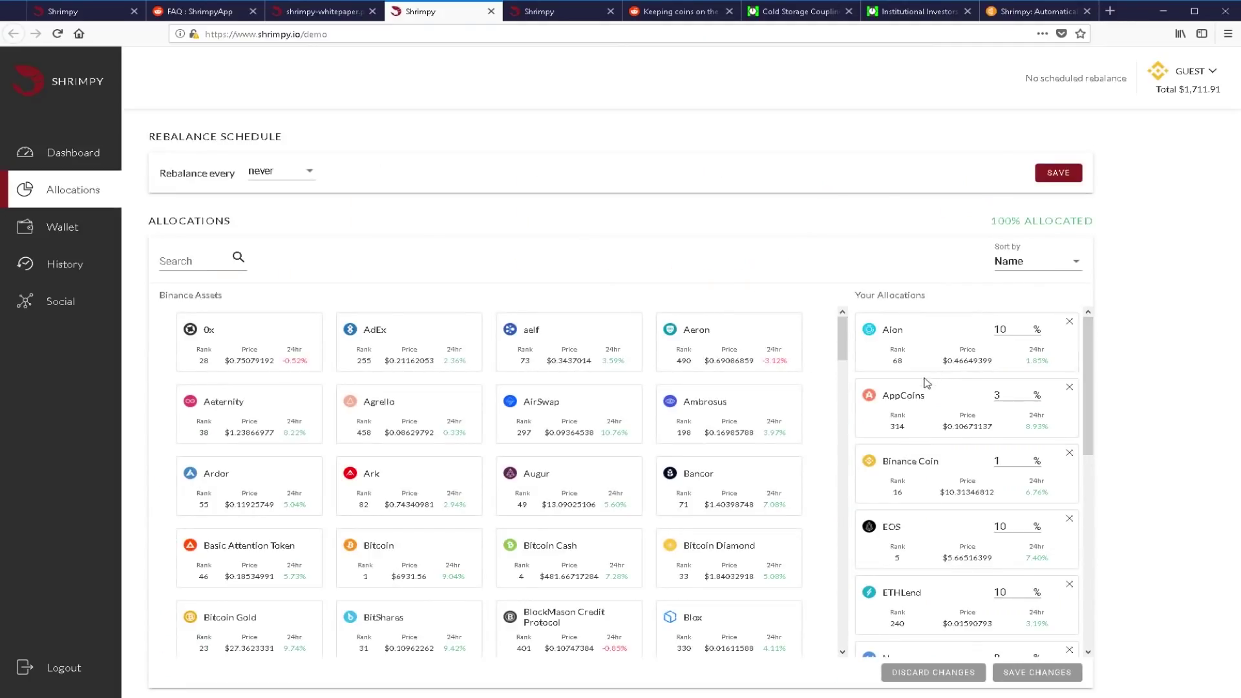
pyautogui.scroll(-6, 930, 413)
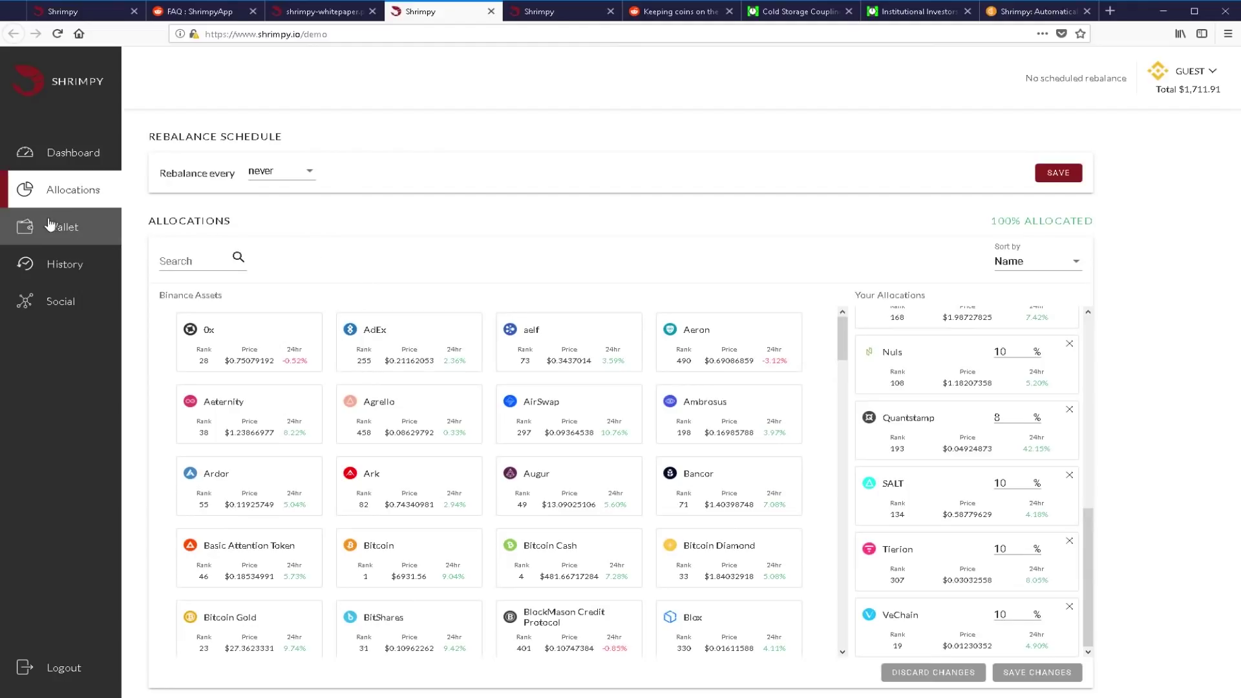
# Expand the demo history's Jun 14 and Jun 13, 2018 scheduled rebalances and review the coins bought and sold
pyautogui.click(71, 270)
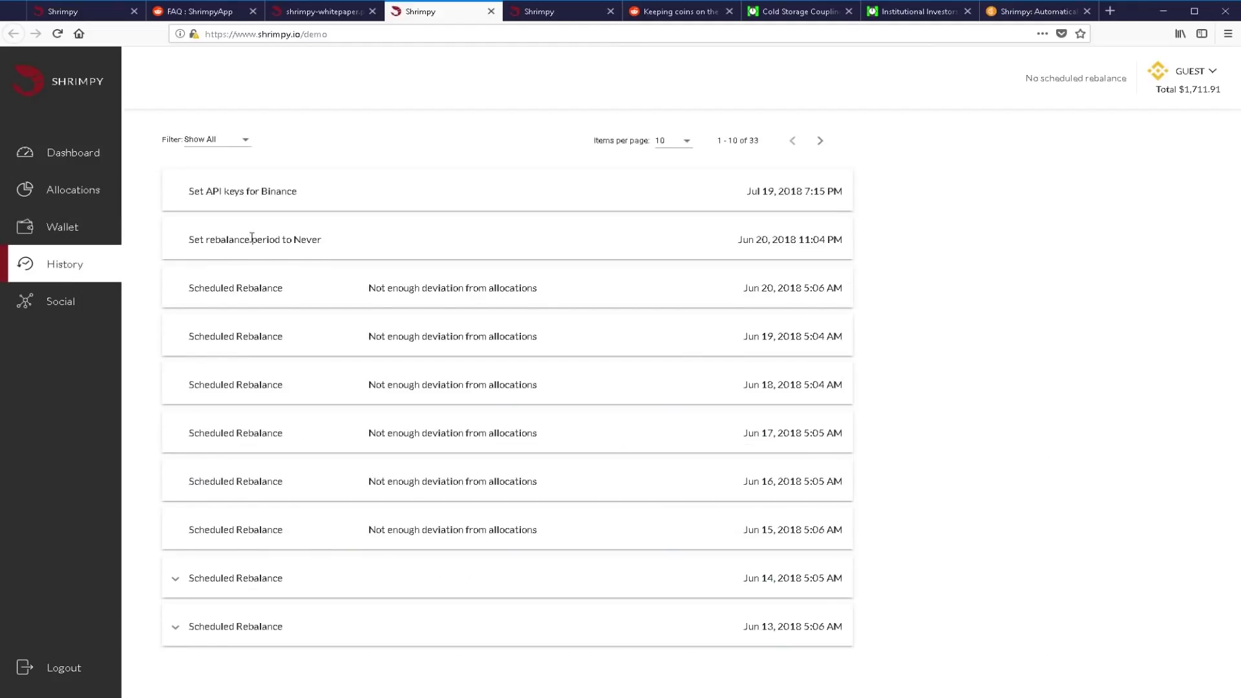
pyautogui.click(230, 589)
pyautogui.scroll(-2, 311, 517)
pyautogui.click(272, 672)
pyautogui.scroll(-3, 354, 595)
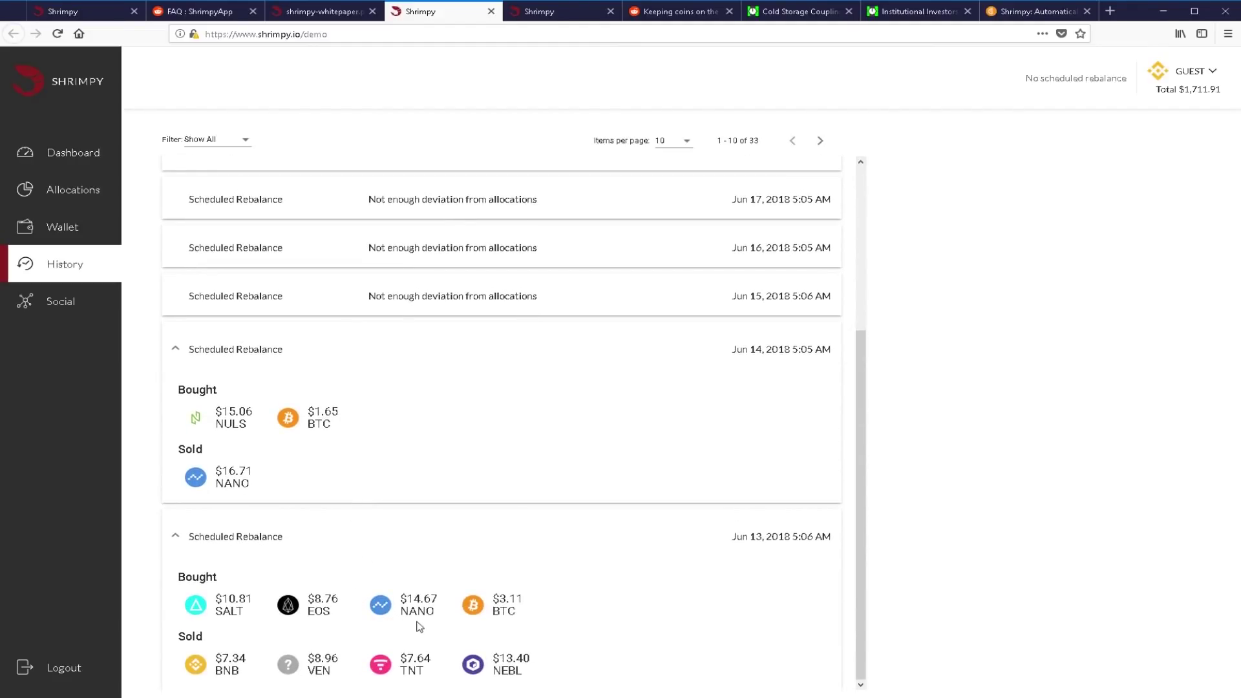
pyautogui.scroll(5, 389, 464)
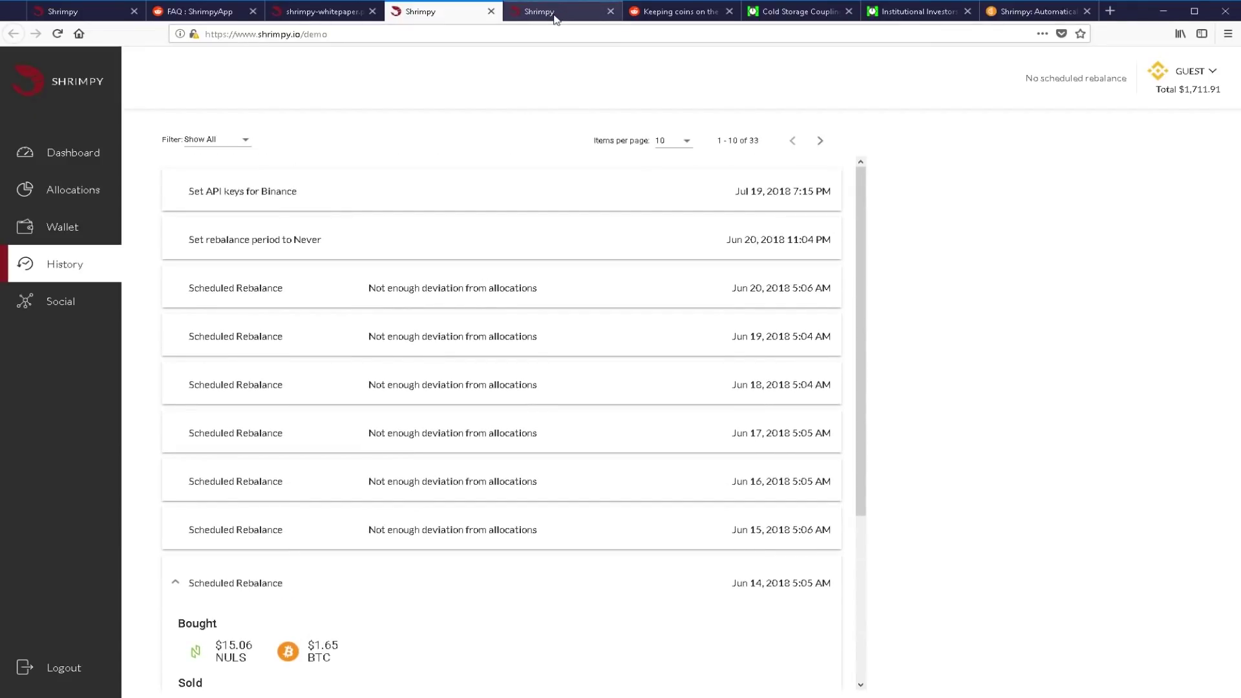
# Open the Social page of the non-demo account and examine the profile's leader option, leaving the profile unsaved
pyautogui.click(554, 19)
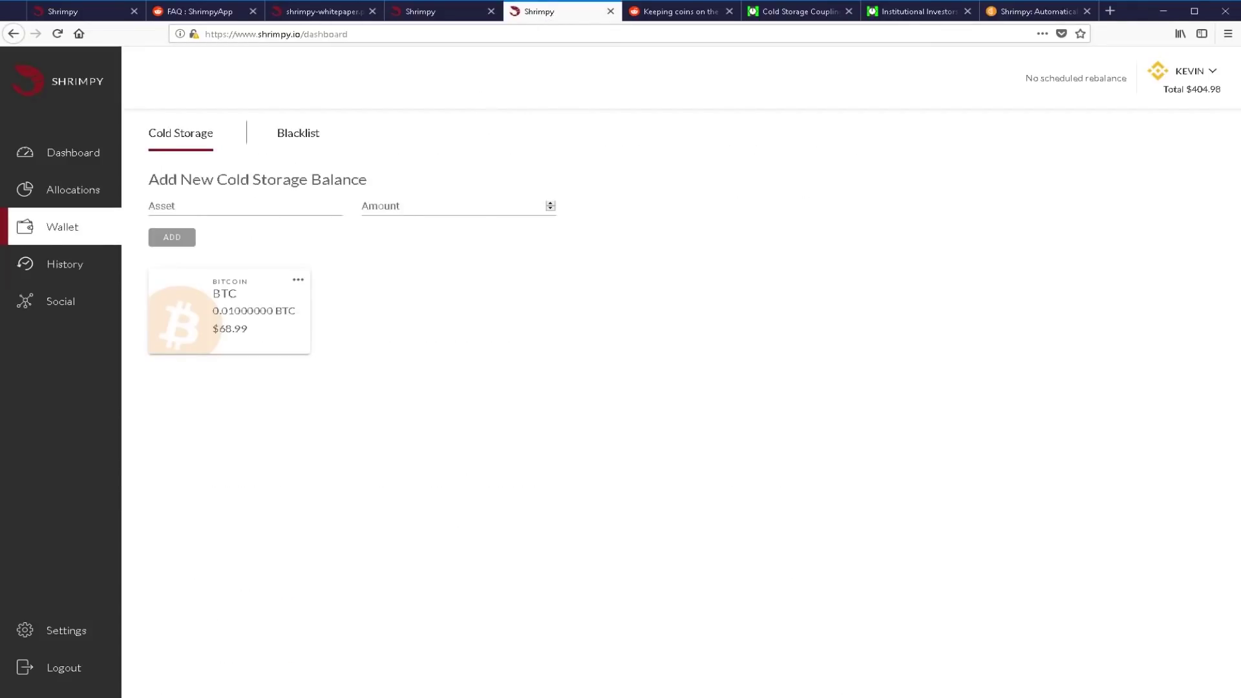
pyautogui.click(67, 306)
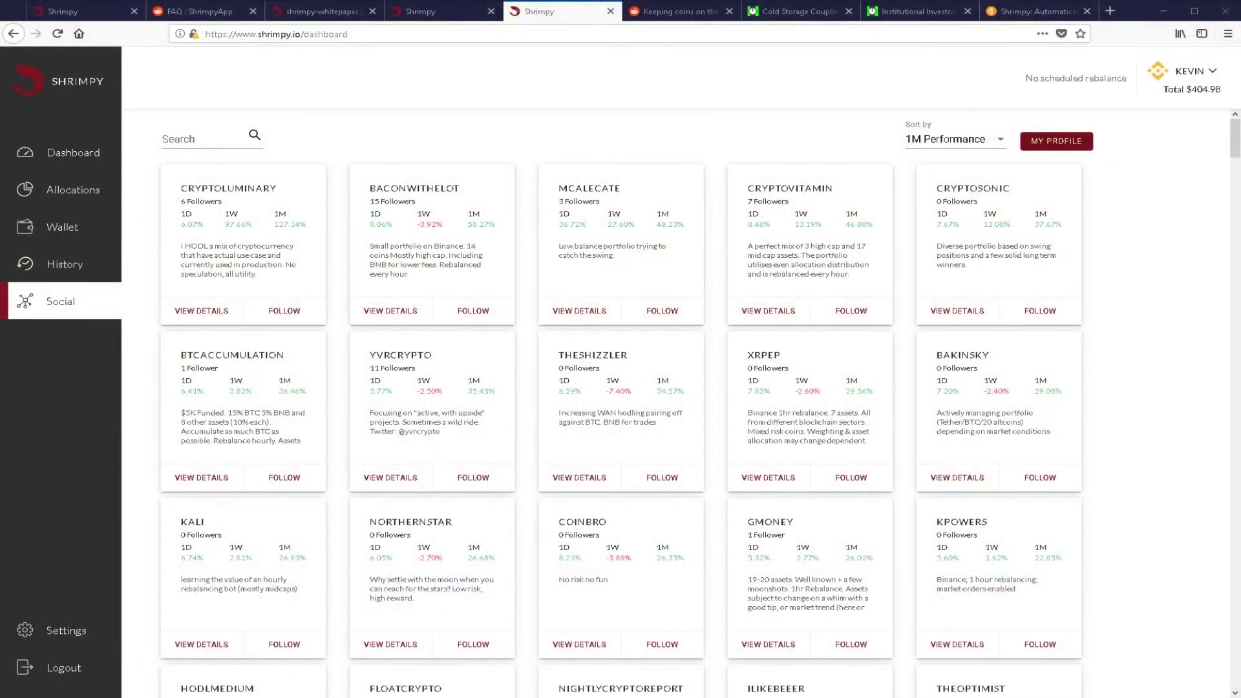
pyautogui.click(1055, 141)
pyautogui.click(529, 293)
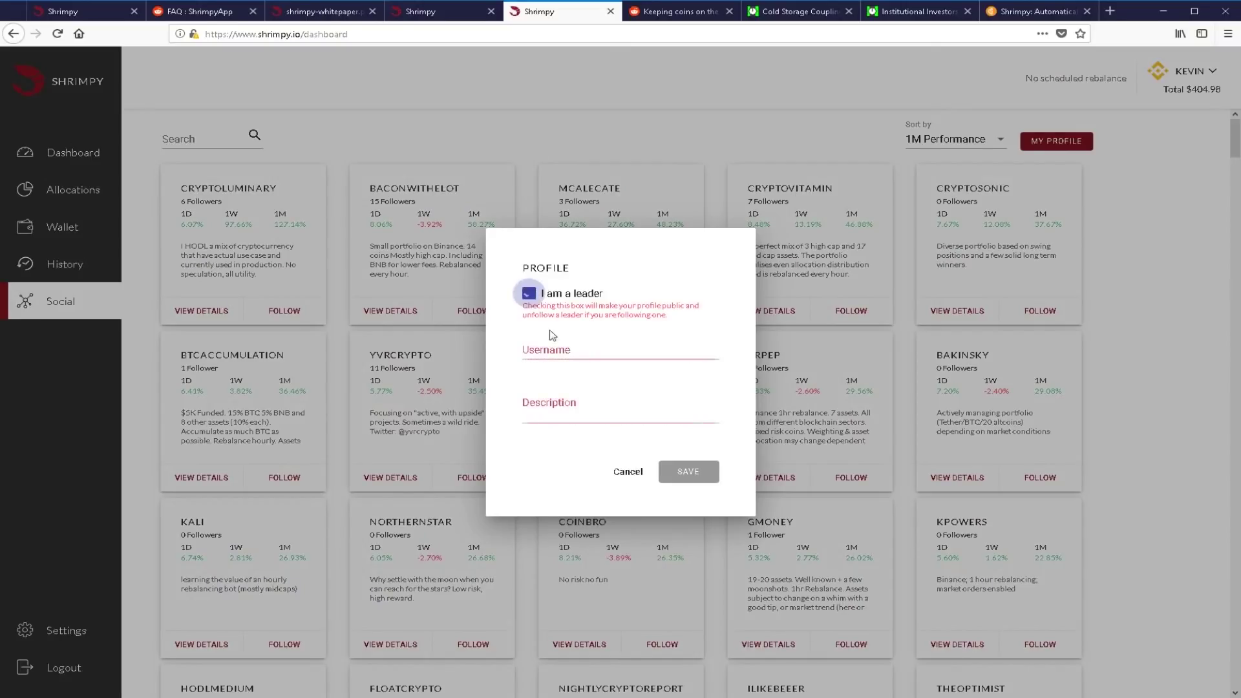
pyautogui.click(529, 293)
pyautogui.click(628, 471)
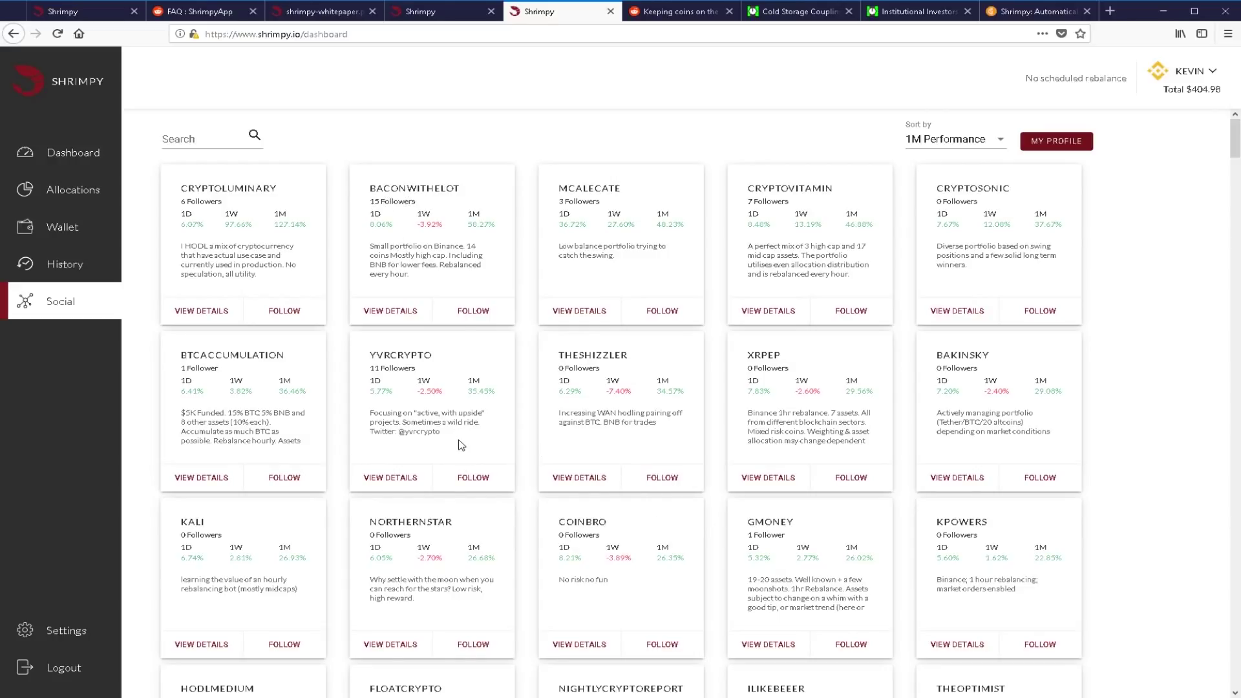
# Highlight the Twitter handle in one leader's description and the high cap and mid cap asset mix in another's
pyautogui.moveTo(455, 440); pyautogui.dragTo(363, 436)
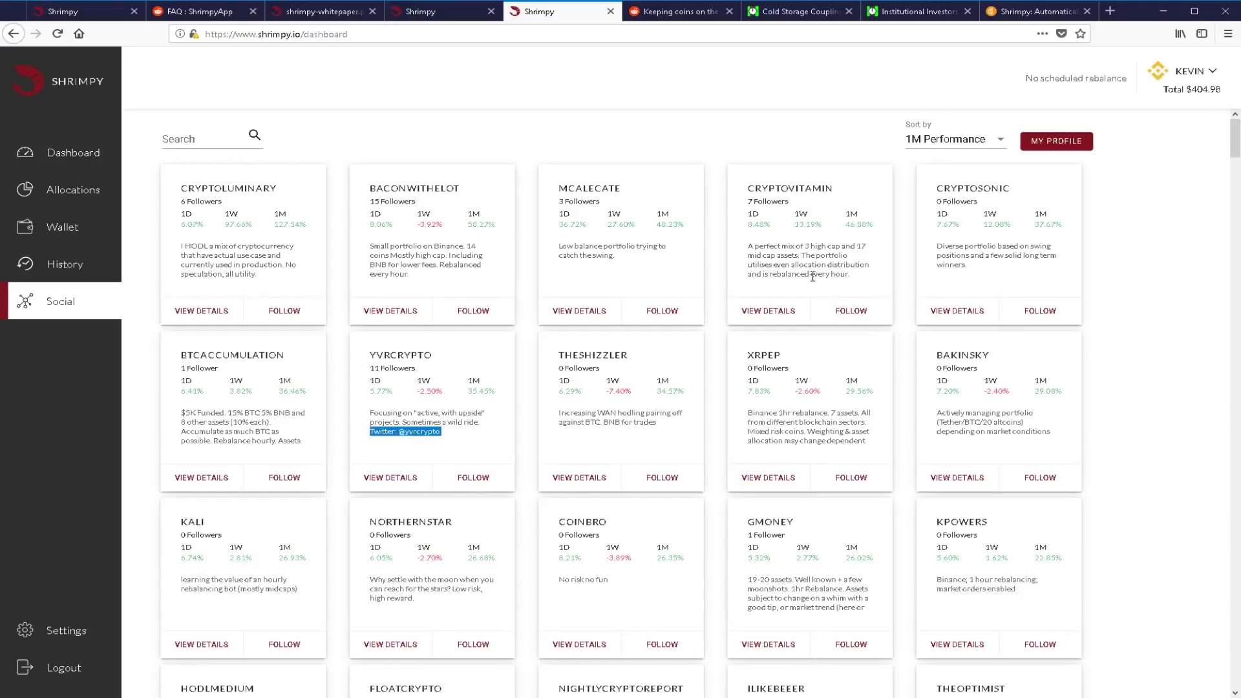
pyautogui.moveTo(806, 246)
pyautogui.mouseDown()
pyautogui.moveTo(865, 248)
pyautogui.moveTo(806, 253)
pyautogui.mouseUp()
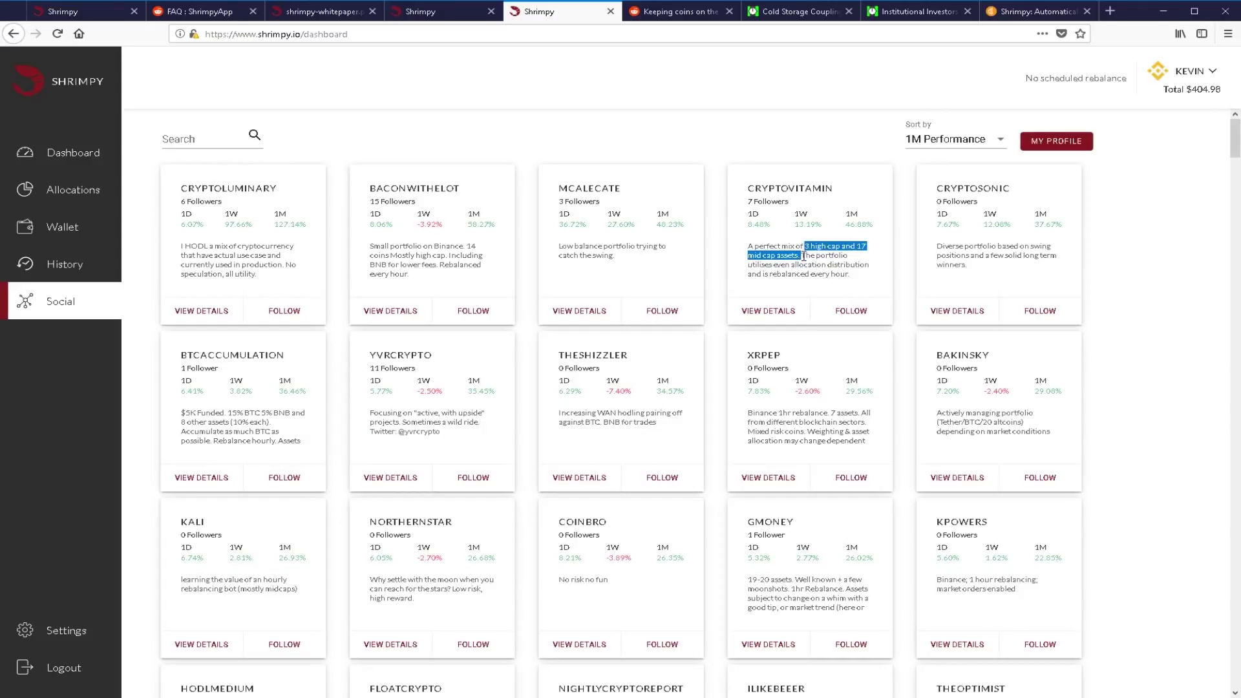